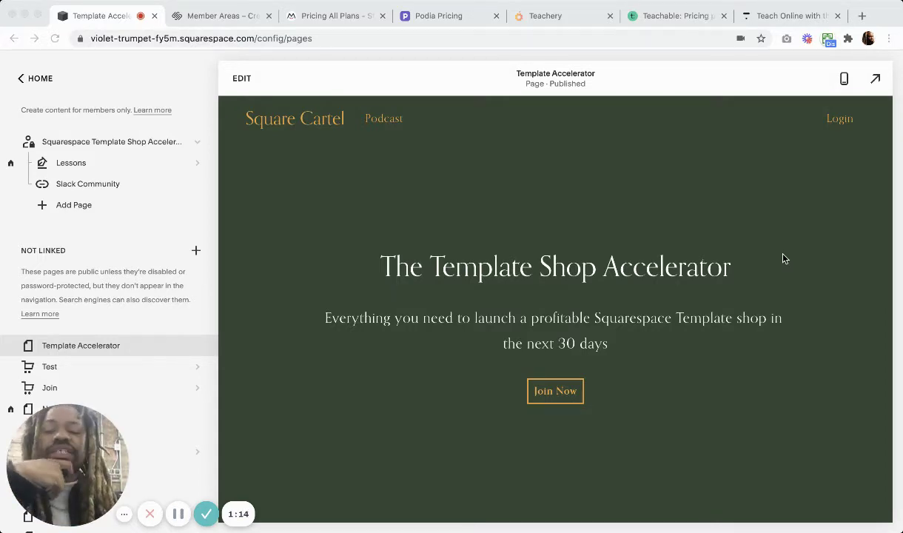
# Compare the Starter, Core and Pro tiers: 1, 3 or 10 member areas, 7%, 4% or 1% fees.
pyautogui.click(237, 15)
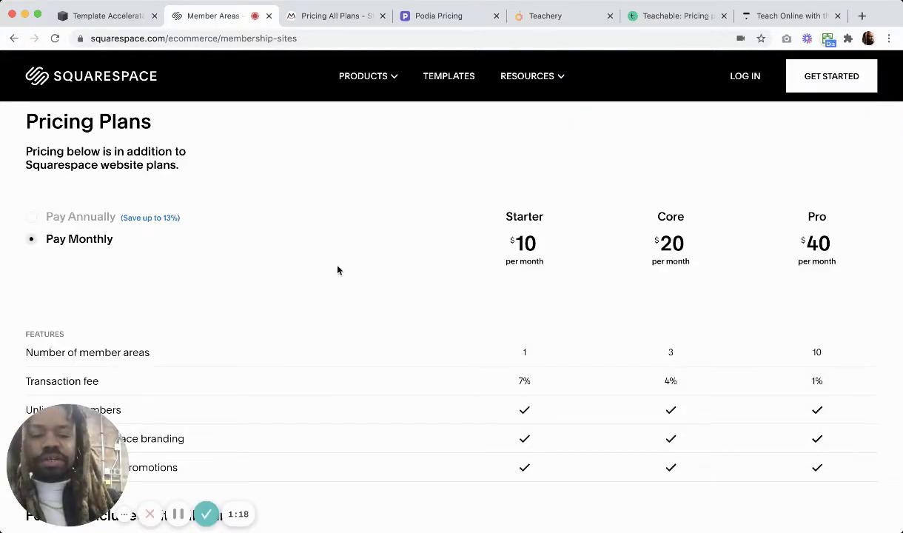
pyautogui.scroll(-1, 338, 268)
pyautogui.scroll(-1, 547, 296)
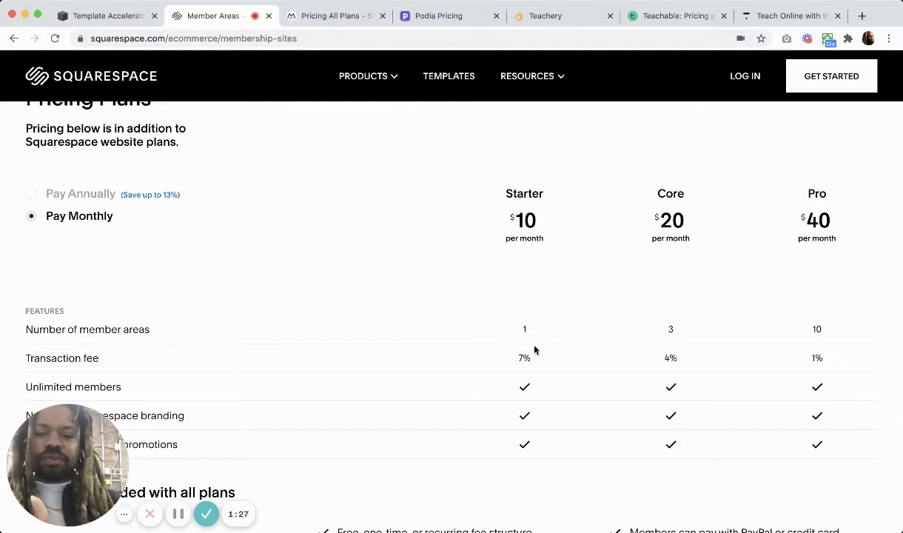
pyautogui.click(126, 16)
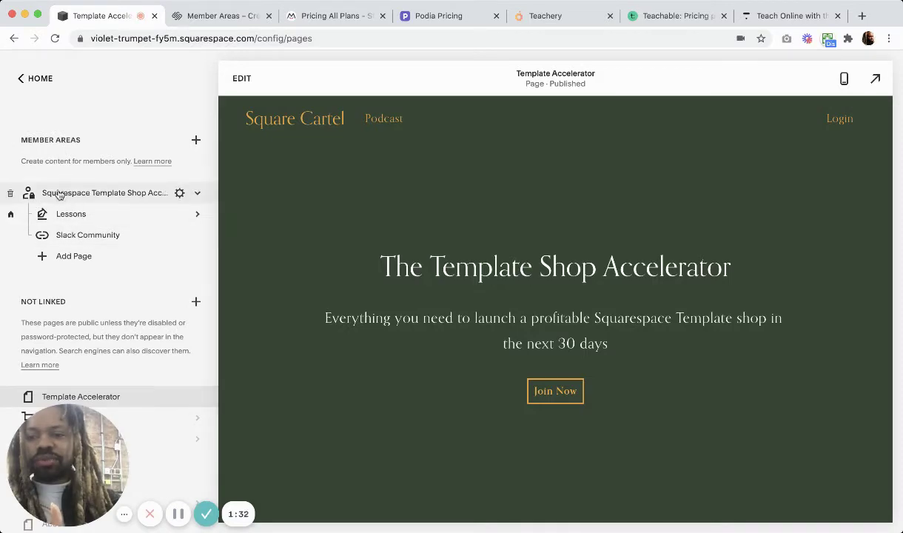
pyautogui.click(215, 16)
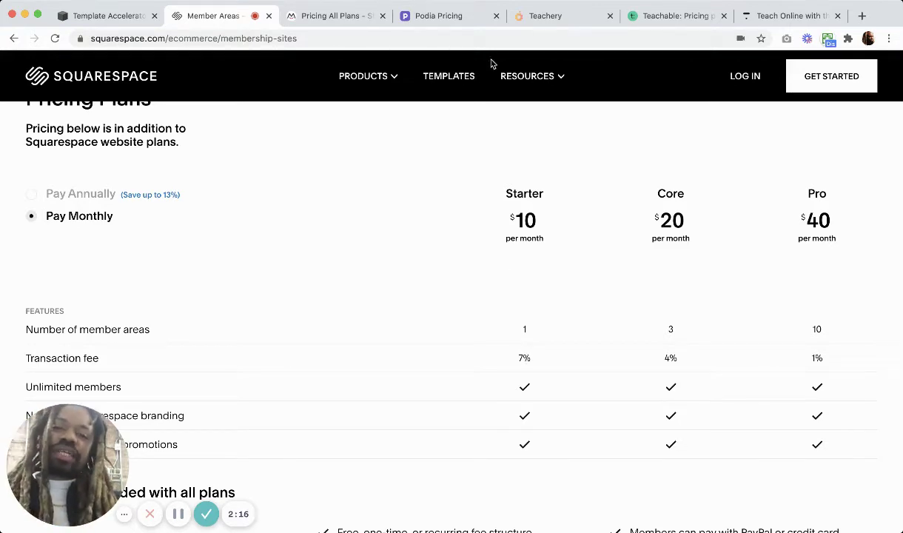
# Compare Podia's and Teachery's pricing plans.
pyautogui.click(426, 21)
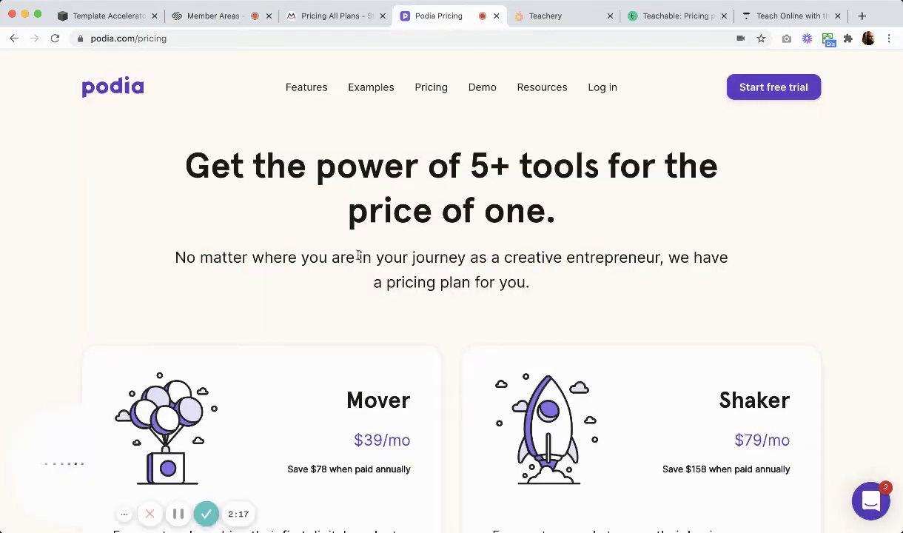
pyautogui.scroll(-2, 358, 256)
pyautogui.scroll(-1, 359, 258)
pyautogui.scroll(1, 359, 258)
pyautogui.scroll(2, 359, 258)
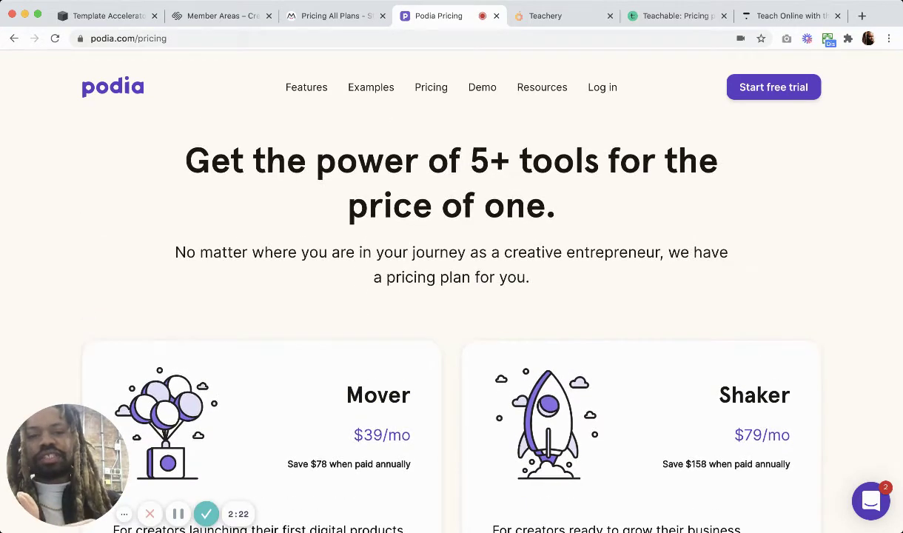
pyautogui.click(522, 21)
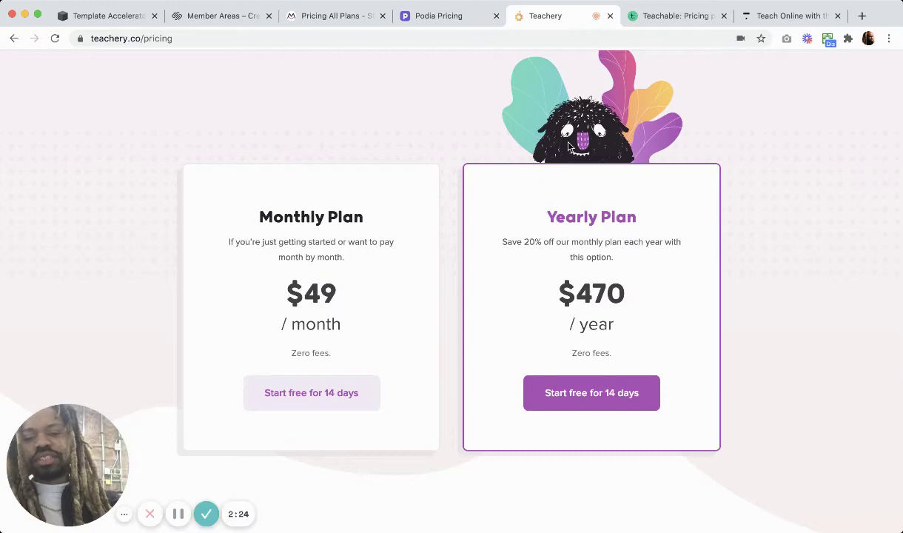
# Check Thinkific and Teachable pricing, then return to the Squarespace member areas pricing.
pyautogui.click(783, 18)
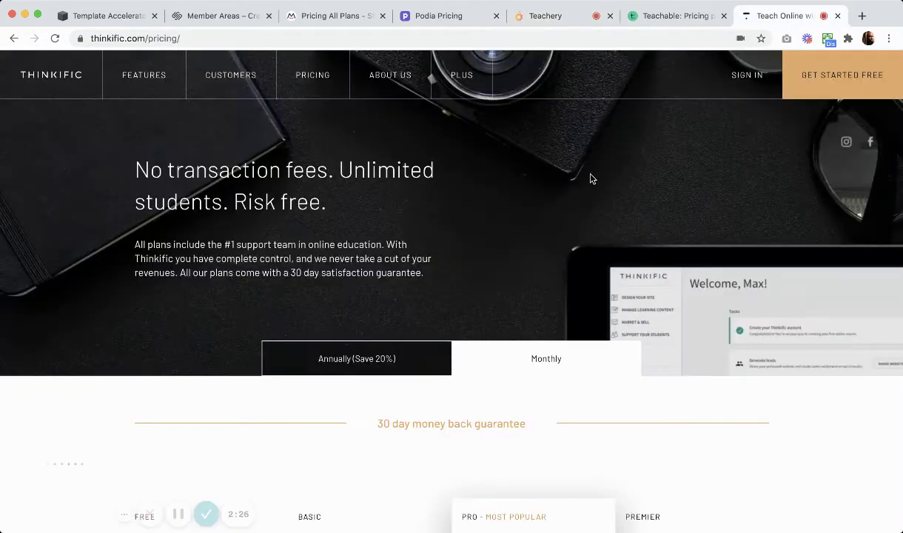
pyautogui.click(657, 18)
pyautogui.scroll(-5, 449, 239)
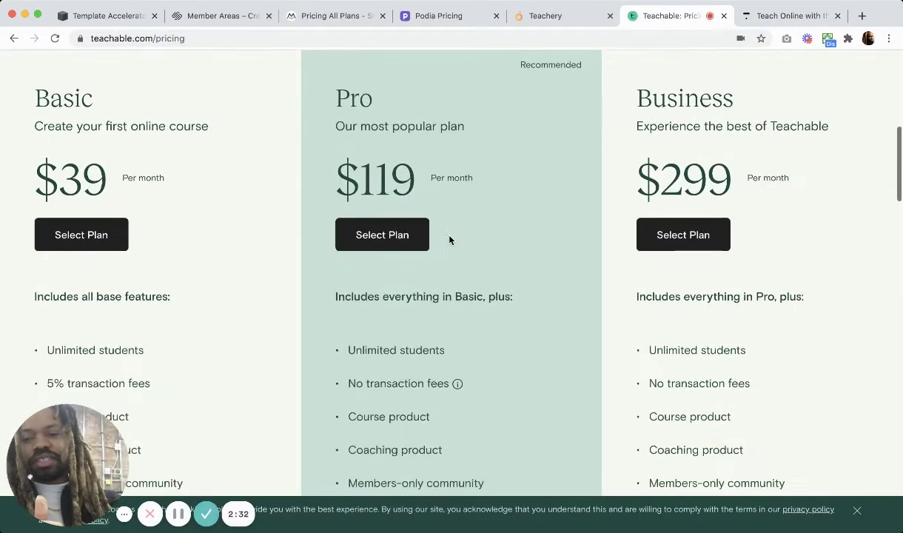
pyautogui.scroll(-1, 436, 239)
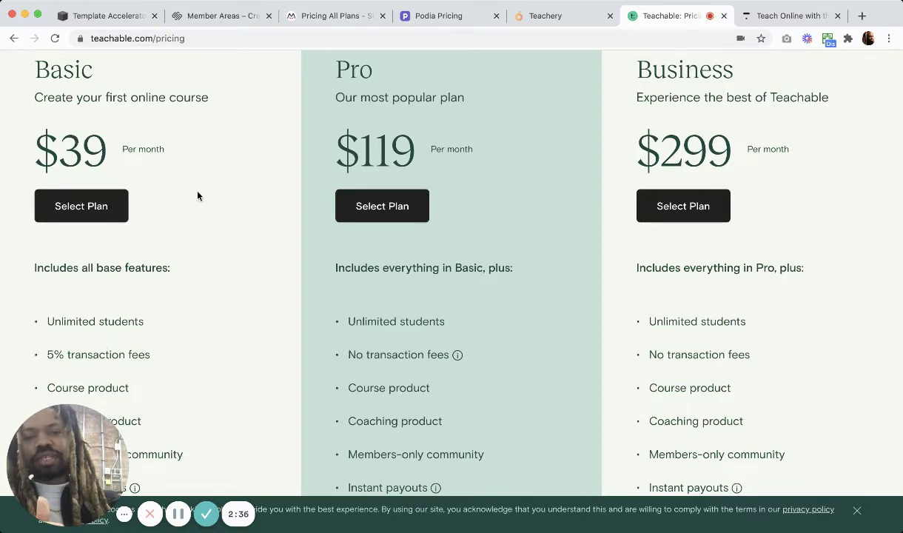
pyautogui.click(212, 17)
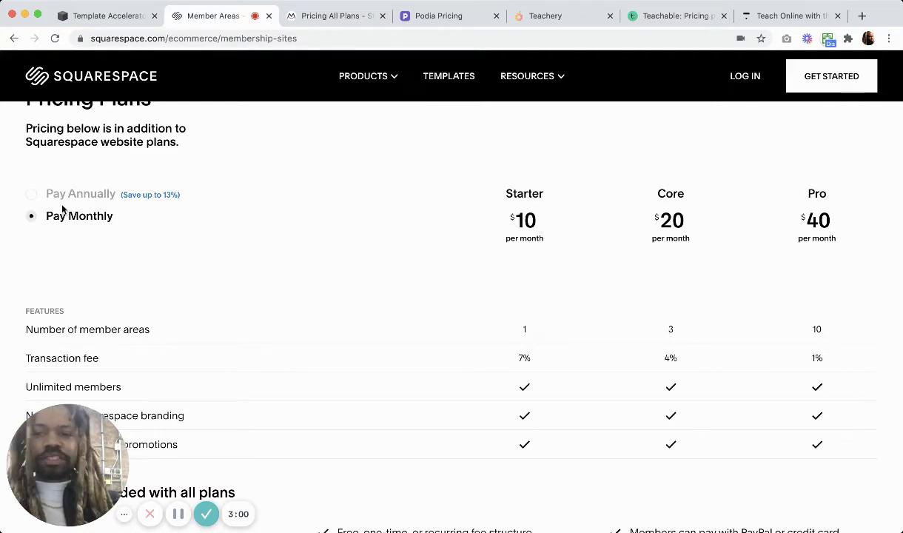
# Try adding a second member area and decline the upgrade prompt with Not Now.
pyautogui.click(110, 15)
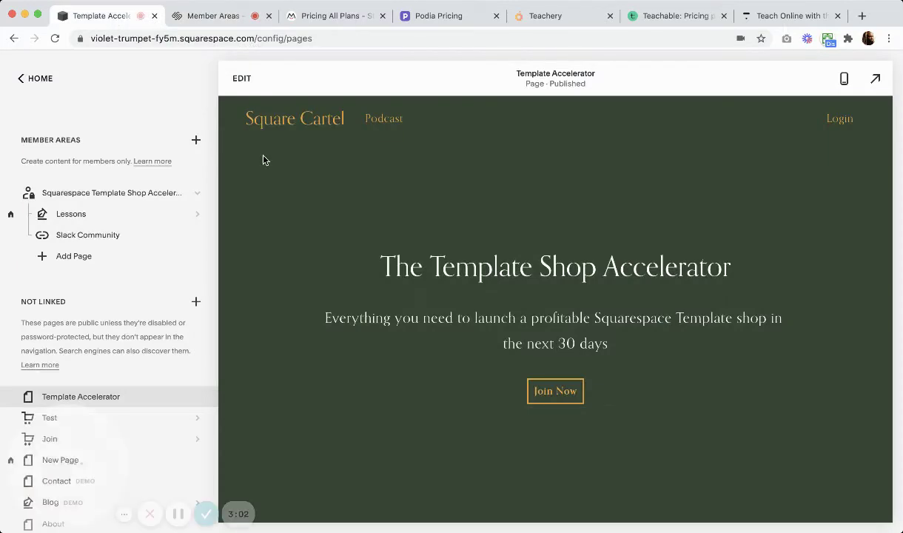
pyautogui.click(196, 141)
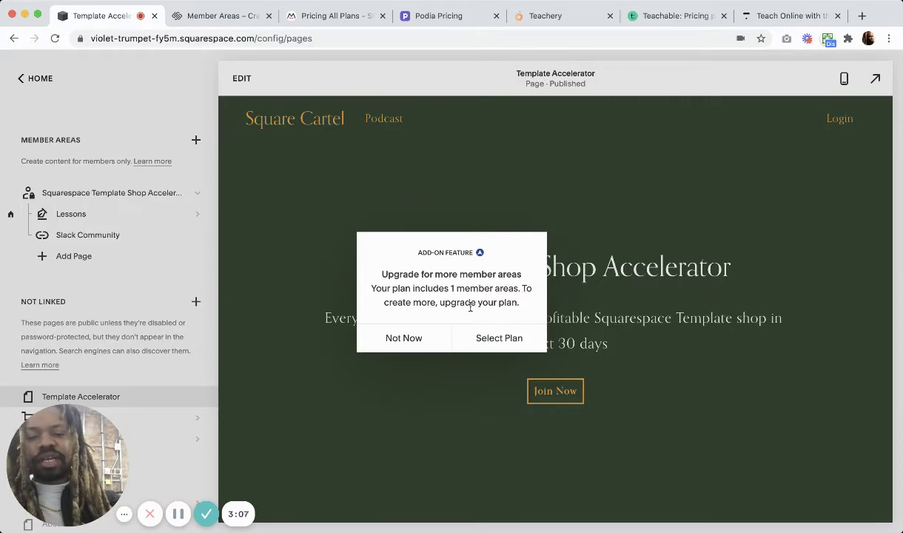
pyautogui.click(403, 338)
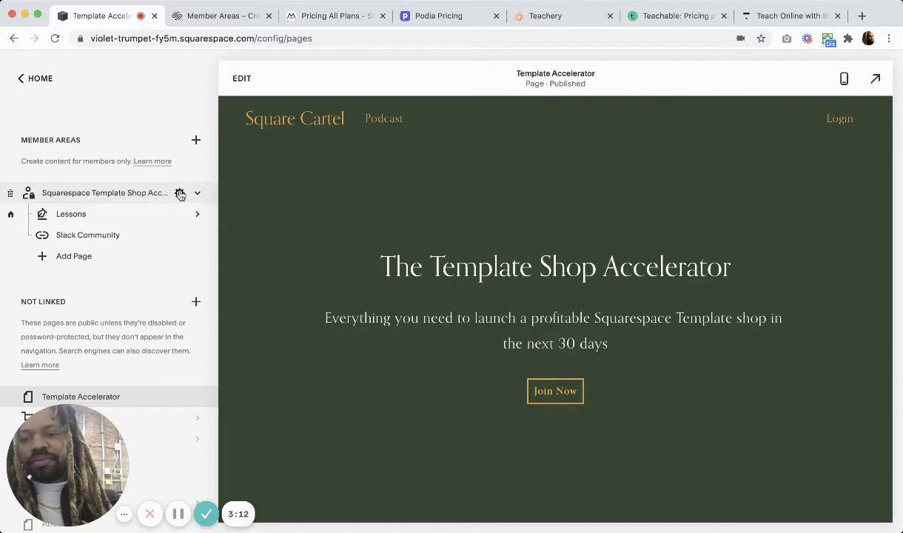
# Open the existing member area's settings via its gear icon.
pyautogui.click(69, 259)
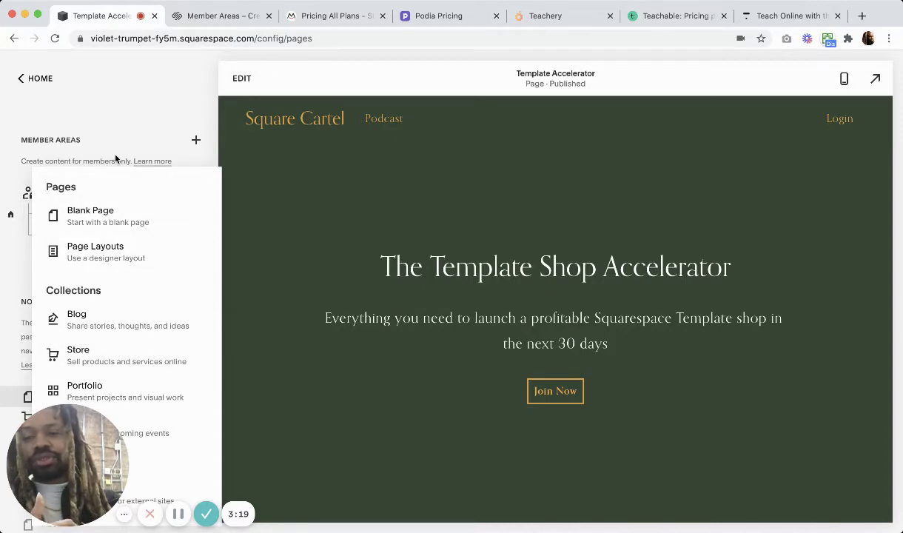
pyautogui.click(115, 158)
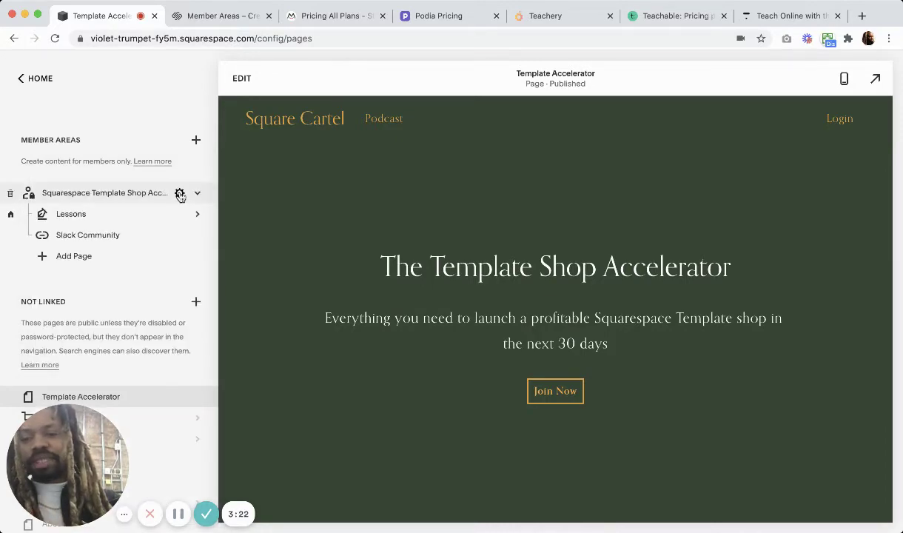
pyautogui.click(180, 194)
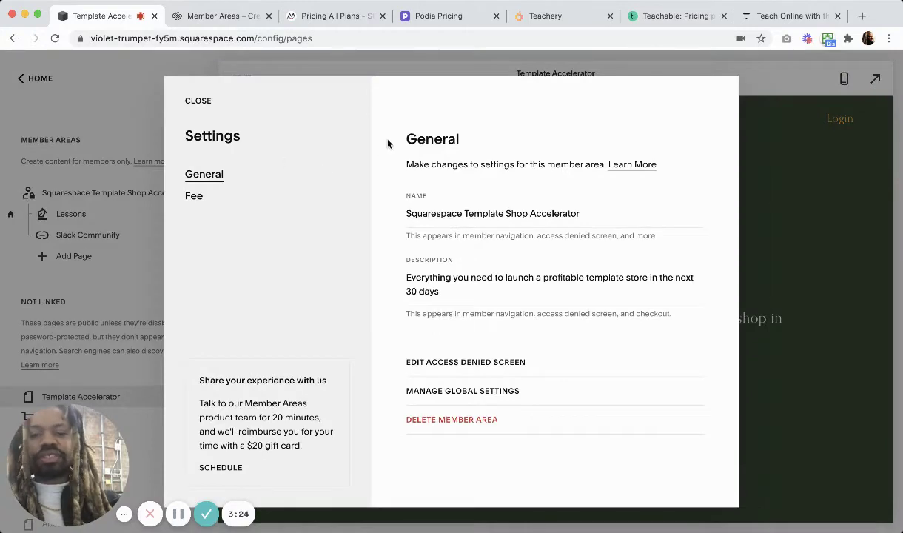
# Keep the $200.00 one-time fee after trying Recurring, then edit the Access Denied Screen.
pyautogui.click(194, 200)
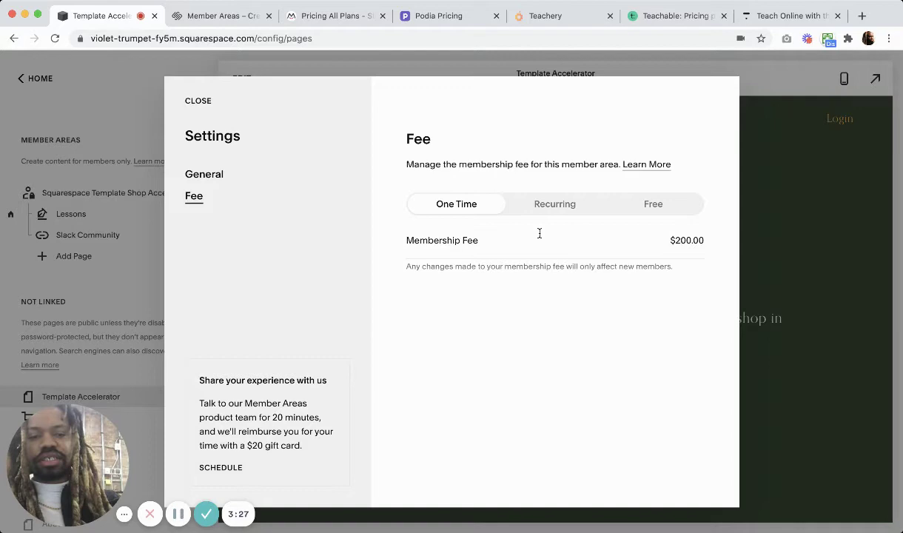
pyautogui.click(550, 211)
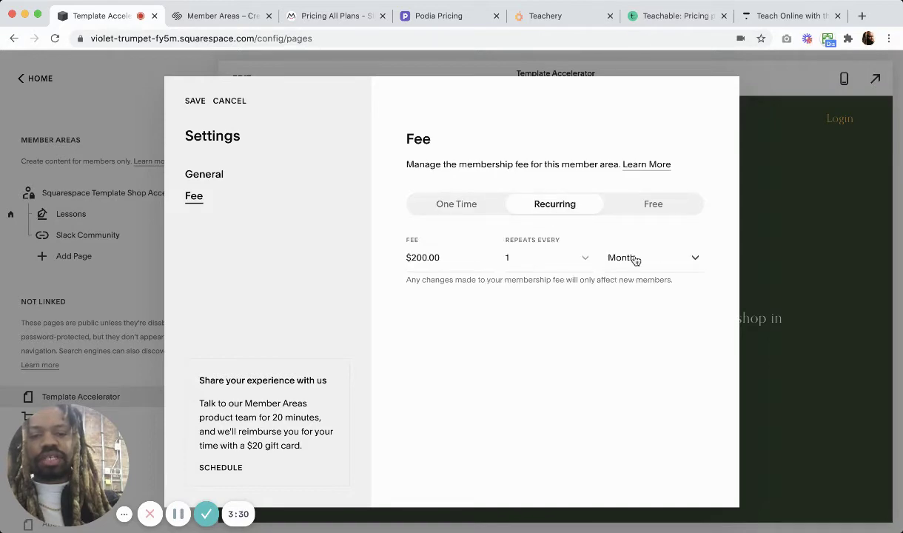
pyautogui.click(427, 197)
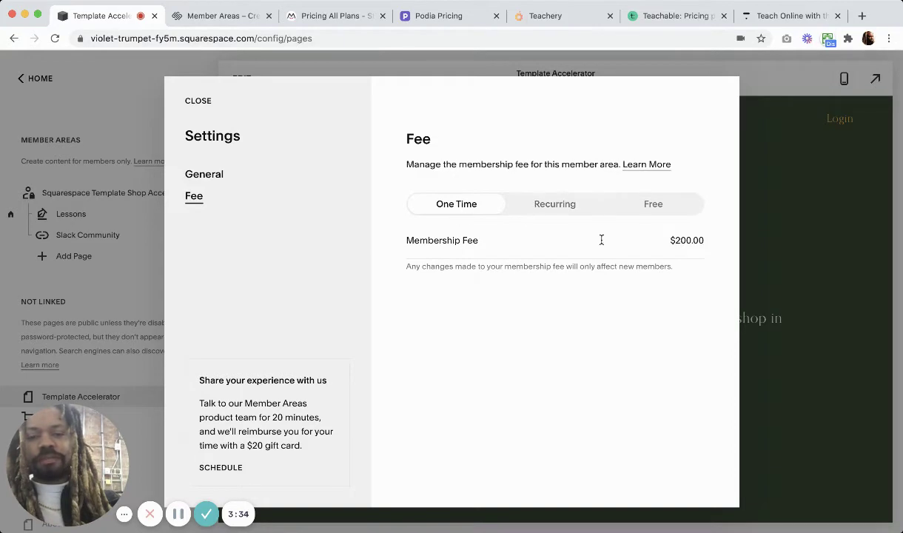
pyautogui.click(214, 175)
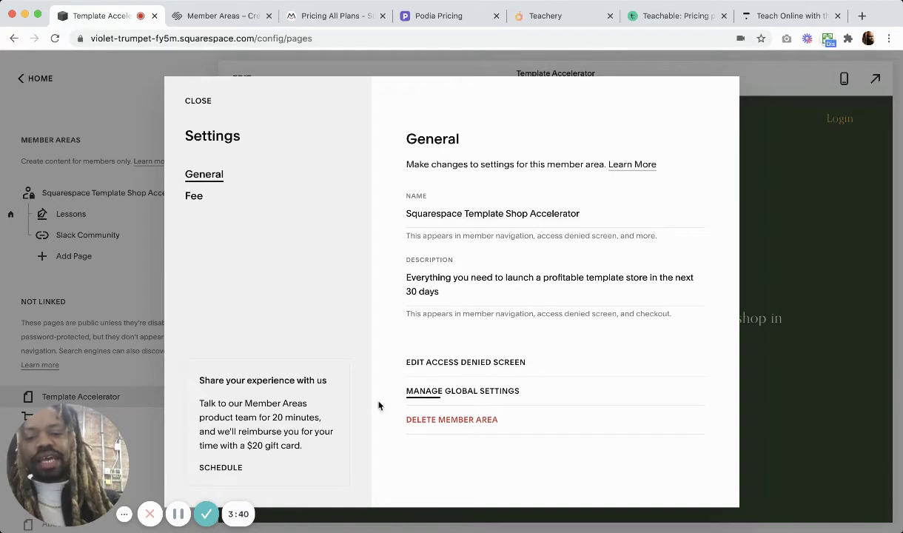
pyautogui.click(442, 365)
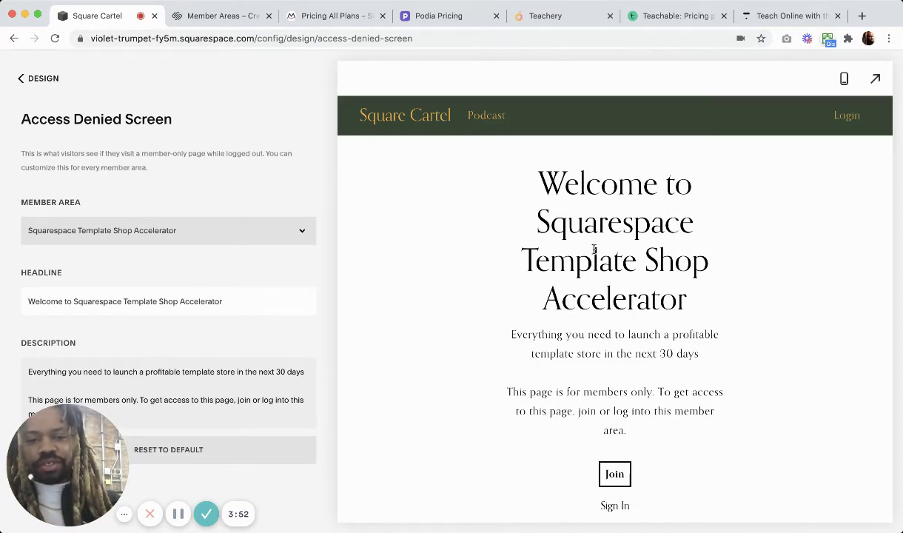
# Leave the Access Denied editor and reopen the member area's General settings from Pages.
pyautogui.click(164, 399)
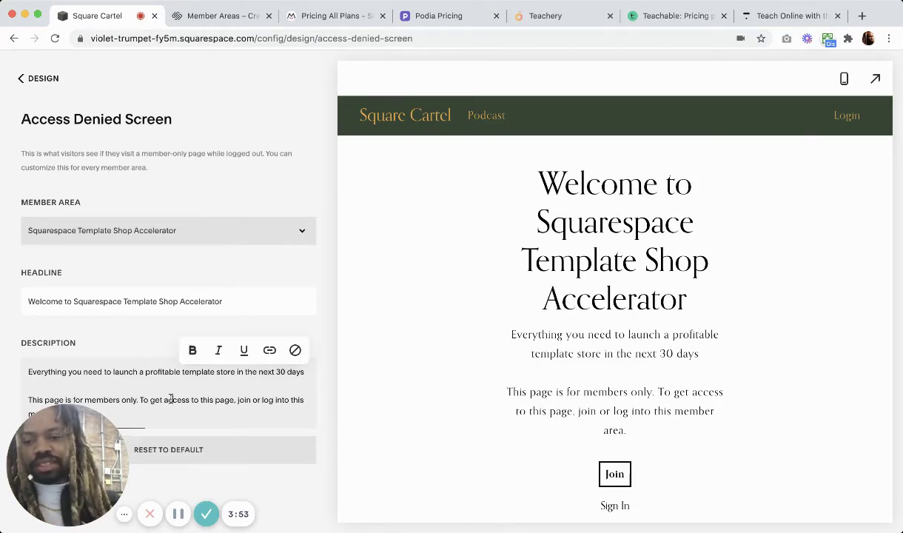
pyautogui.click(31, 78)
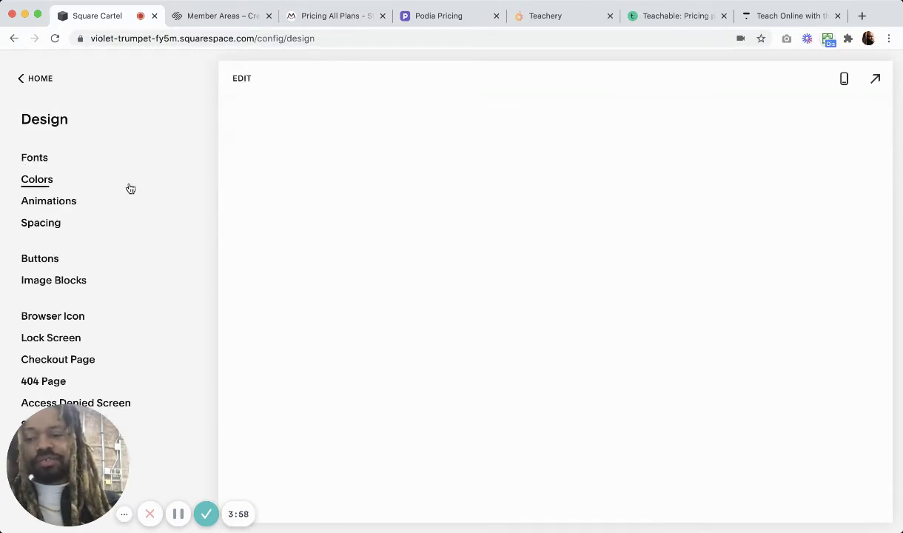
pyautogui.click(23, 79)
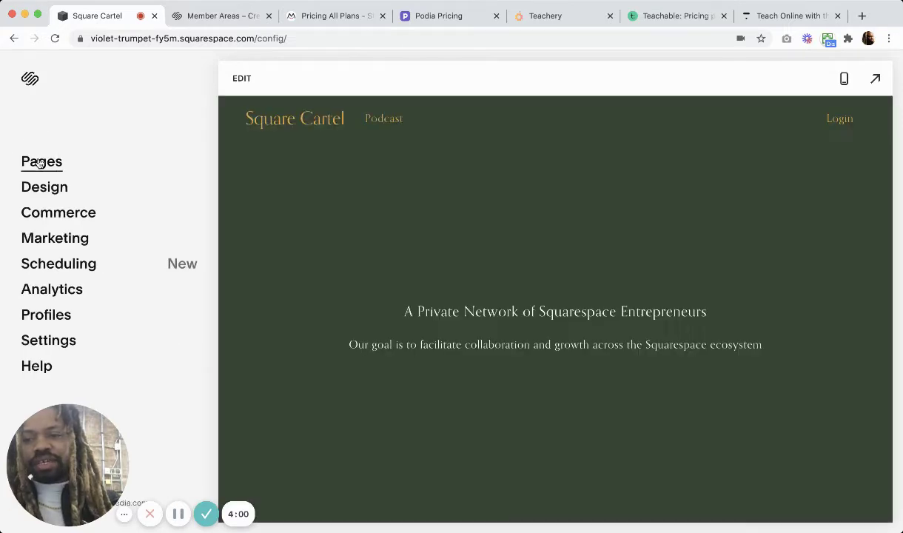
pyautogui.click(26, 161)
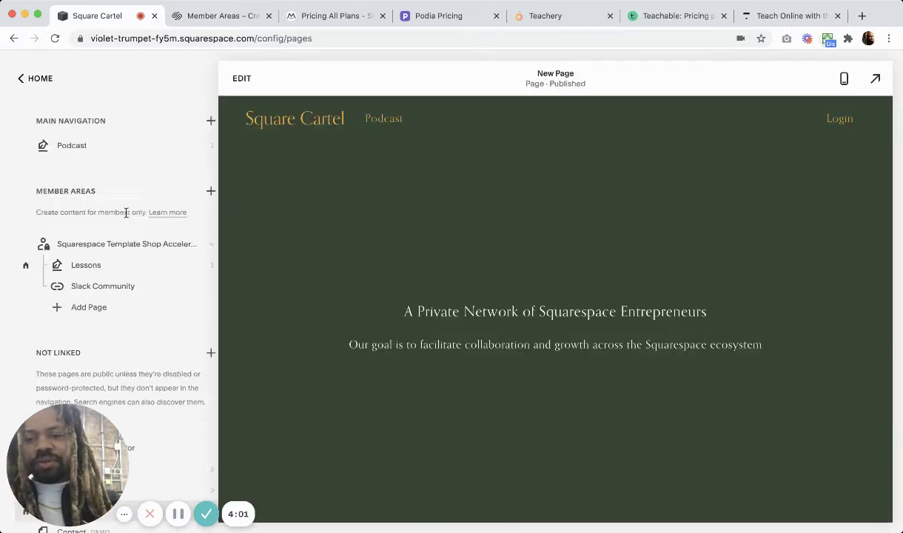
pyautogui.click(180, 245)
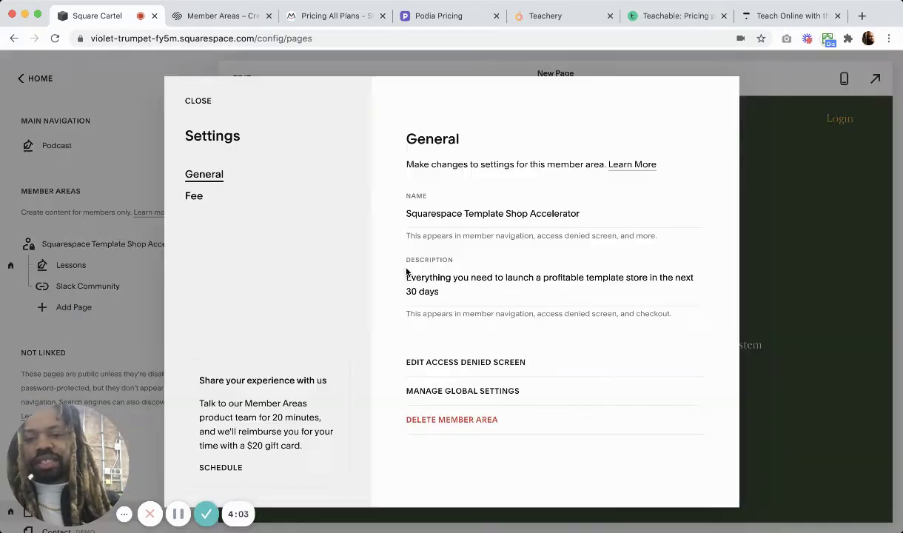
# From Manage Global Settings, open Payments to see PayPal connected and Stripe unconnected.
pyautogui.click(484, 398)
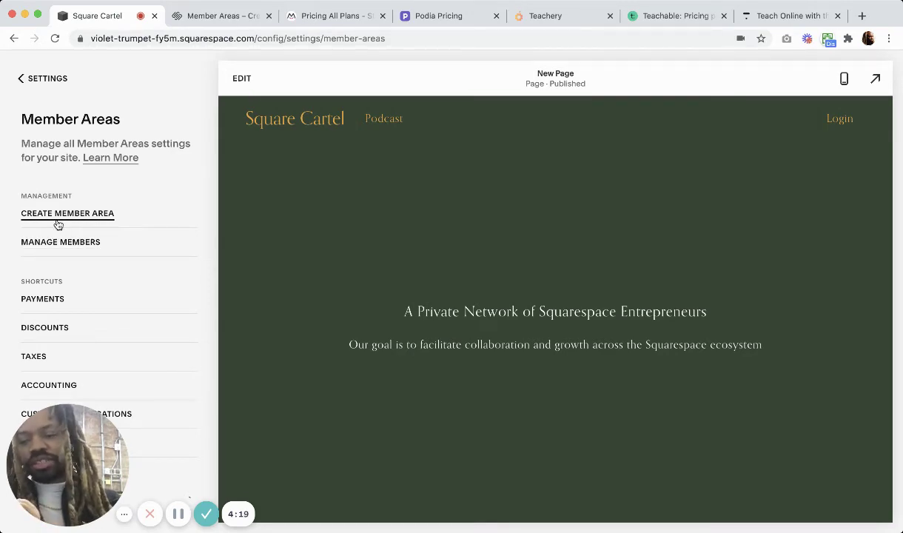
pyautogui.scroll(-1, 112, 273)
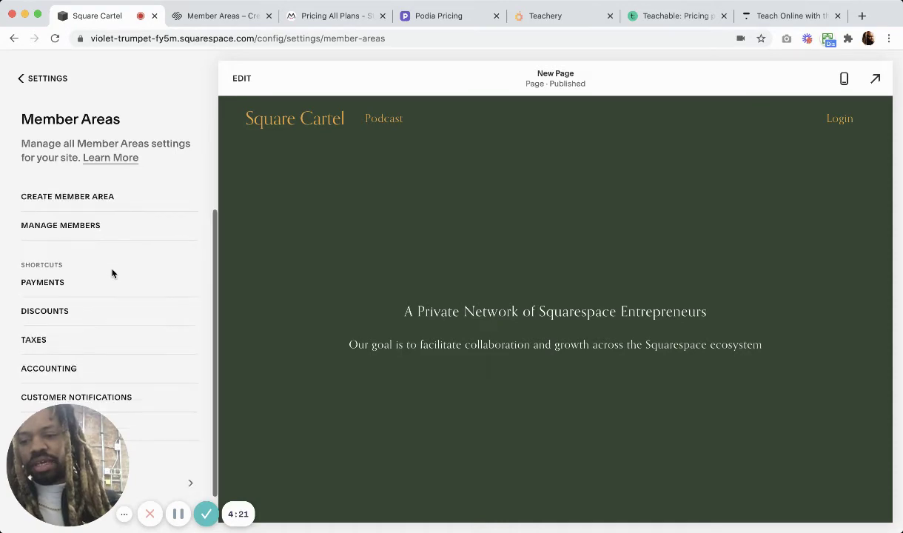
pyautogui.click(43, 284)
pyautogui.scroll(-3, 149, 280)
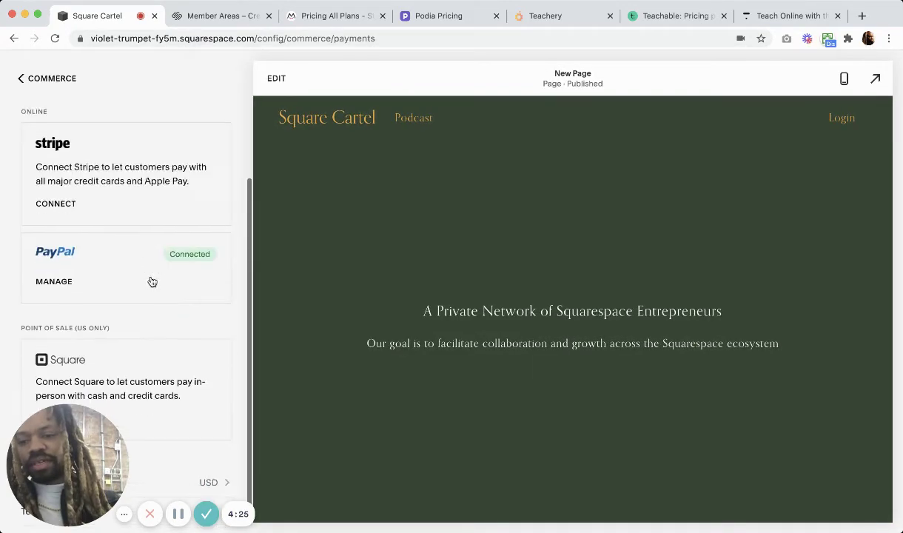
# Back out through Commerce and Home, then reopen the member area's settings from Pages.
pyautogui.click(22, 80)
pyautogui.scroll(-2, 122, 283)
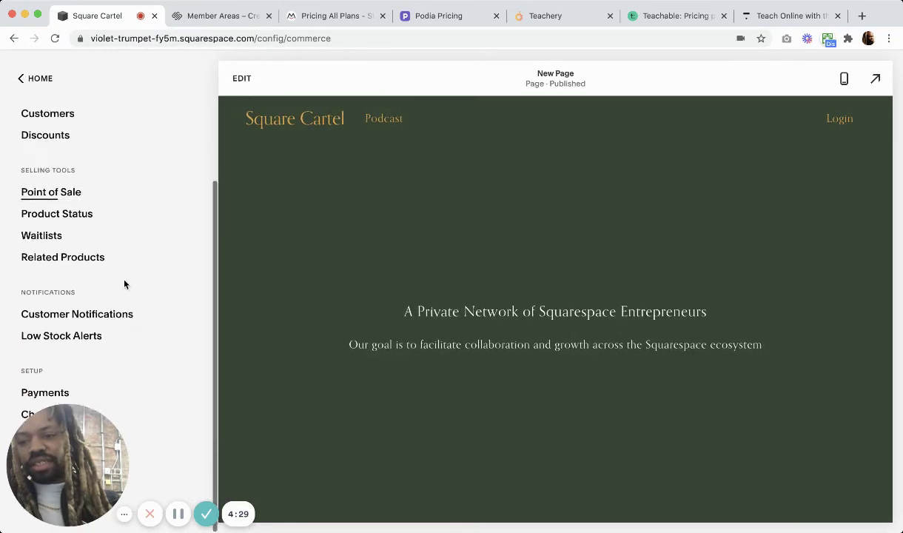
pyautogui.scroll(2, 124, 284)
pyautogui.click(20, 81)
pyautogui.click(44, 165)
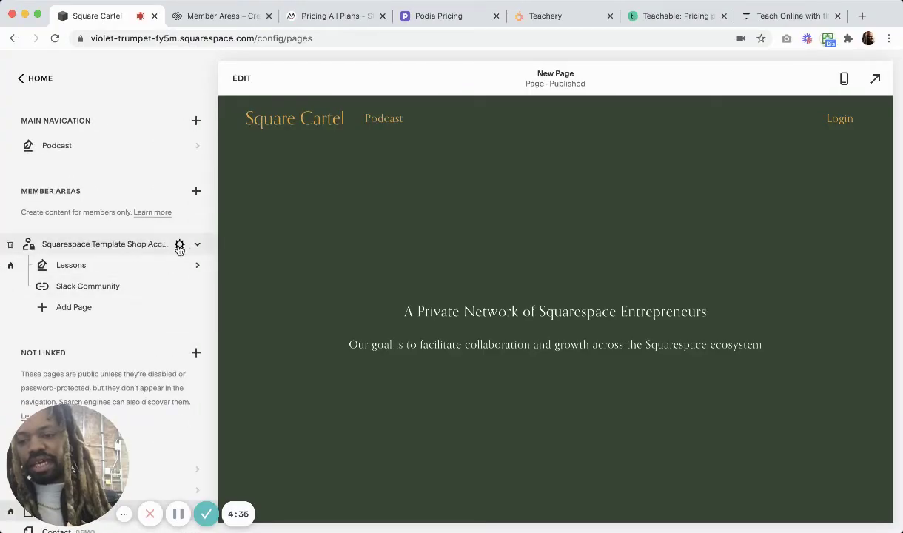
pyautogui.click(179, 246)
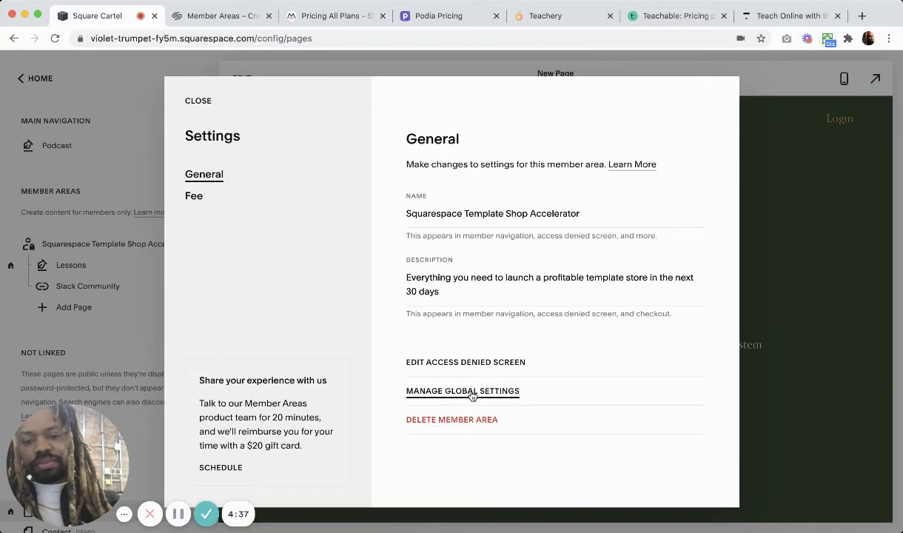
# Open Customer Notifications from the global settings, landing on Global Email Styles.
pyautogui.click(471, 394)
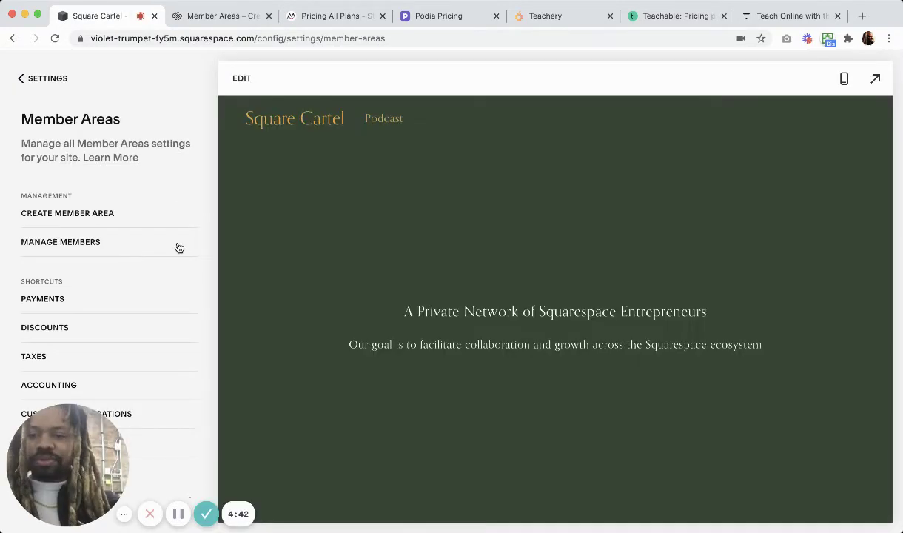
pyautogui.scroll(-1, 119, 302)
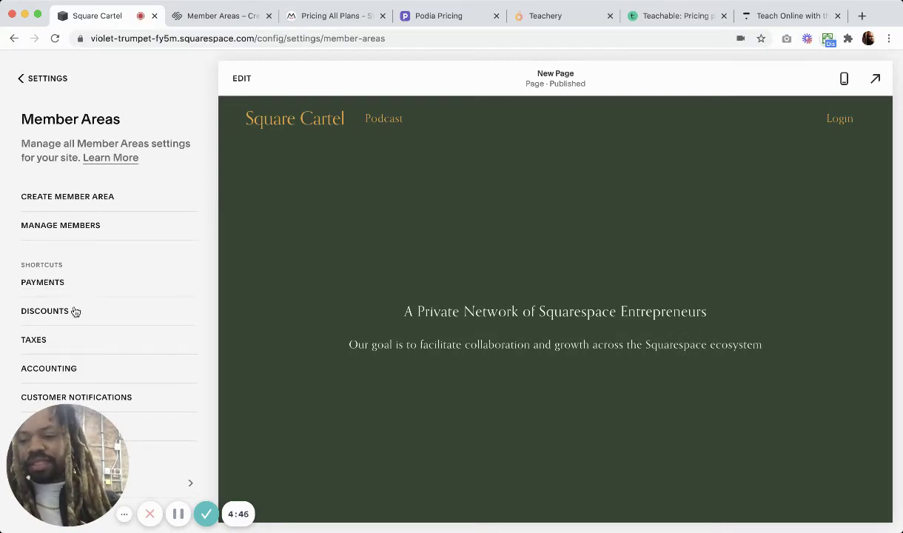
pyautogui.moveTo(71, 443); pyautogui.dragTo(723, 404)
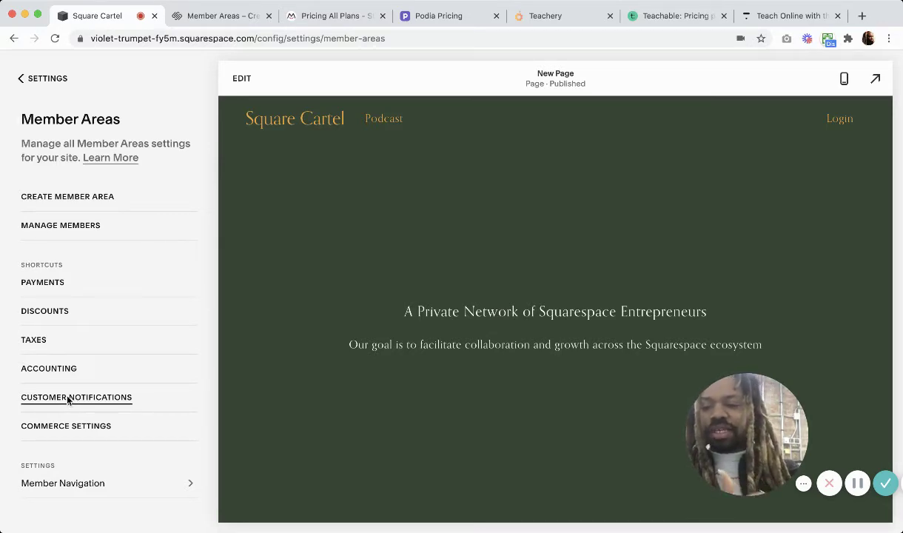
pyautogui.click(68, 398)
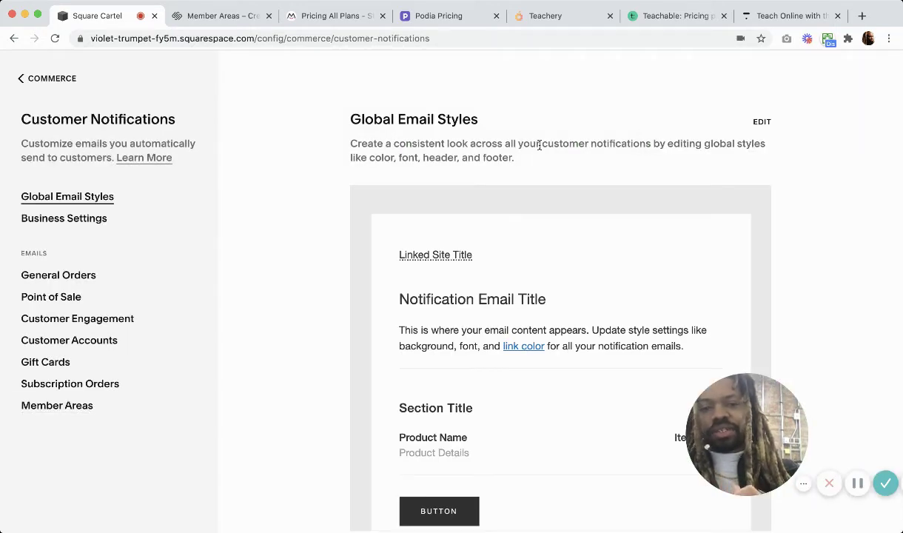
pyautogui.scroll(-1, 566, 304)
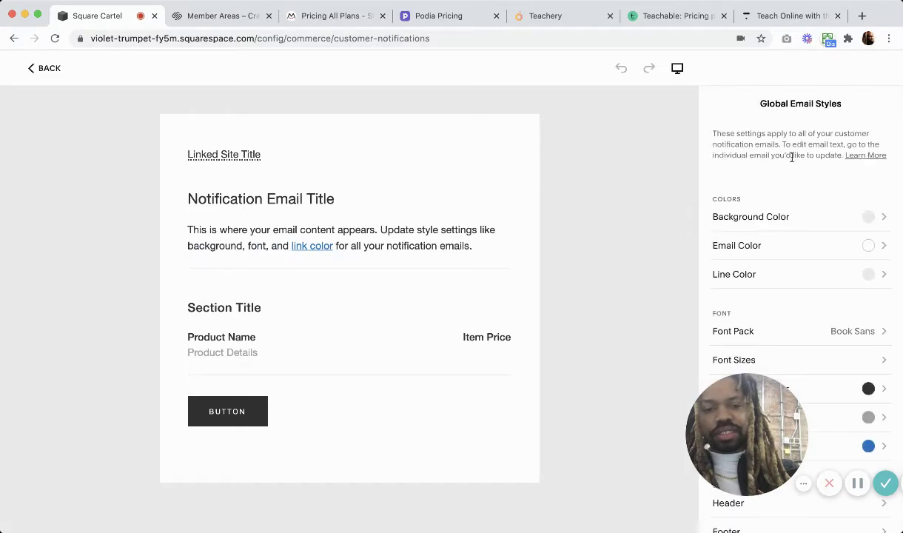
pyautogui.scroll(-2, 772, 294)
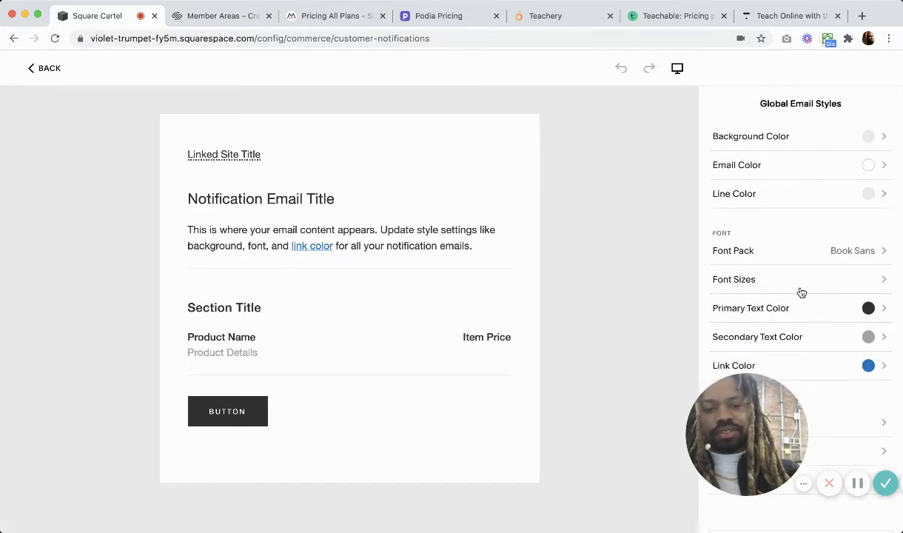
pyautogui.scroll(2, 785, 245)
pyautogui.click(41, 67)
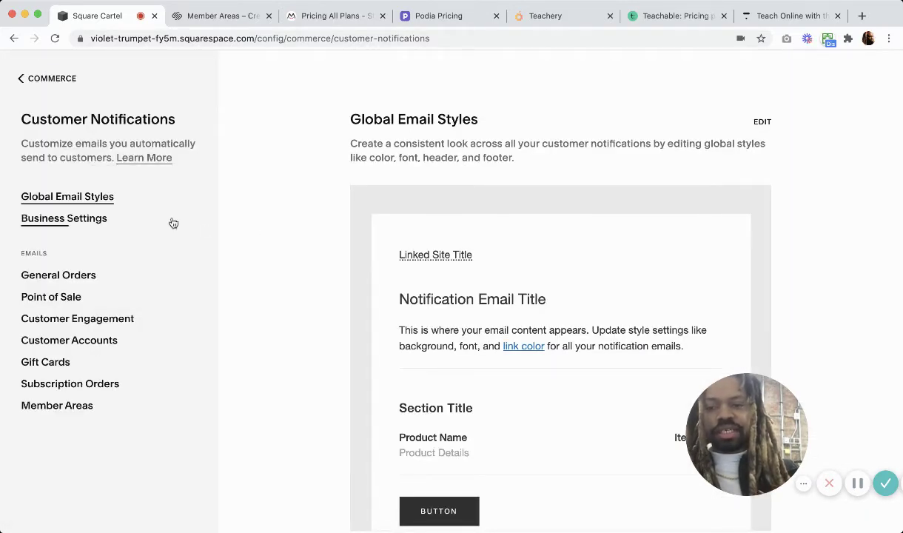
pyautogui.click(90, 219)
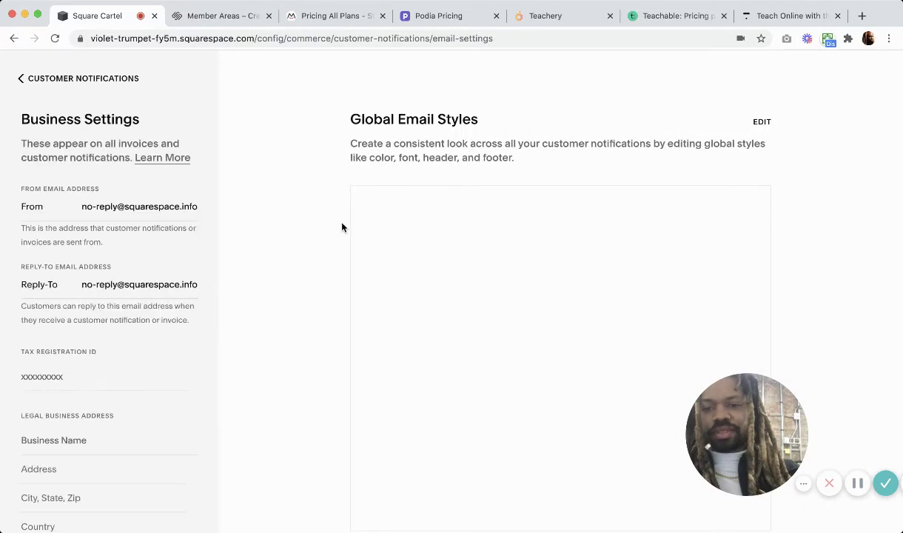
pyautogui.scroll(-1, 95, 385)
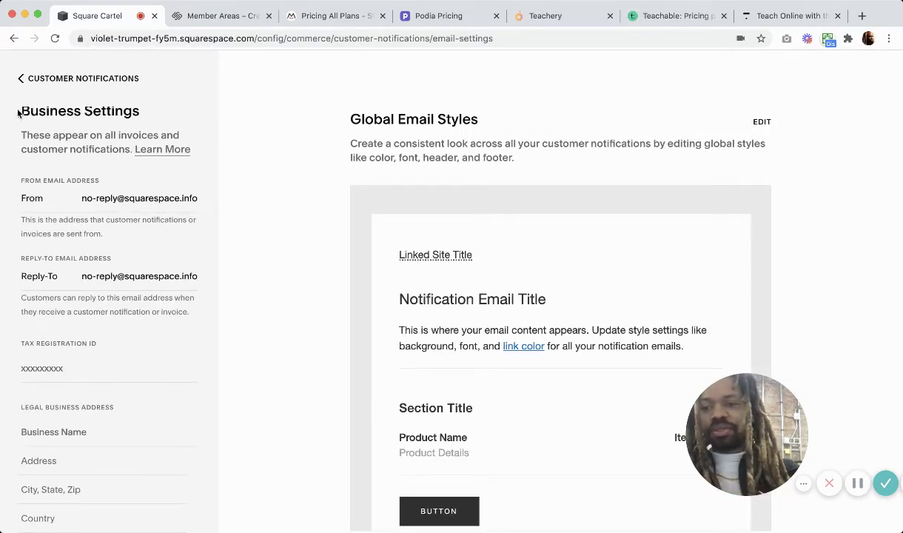
pyautogui.click(17, 79)
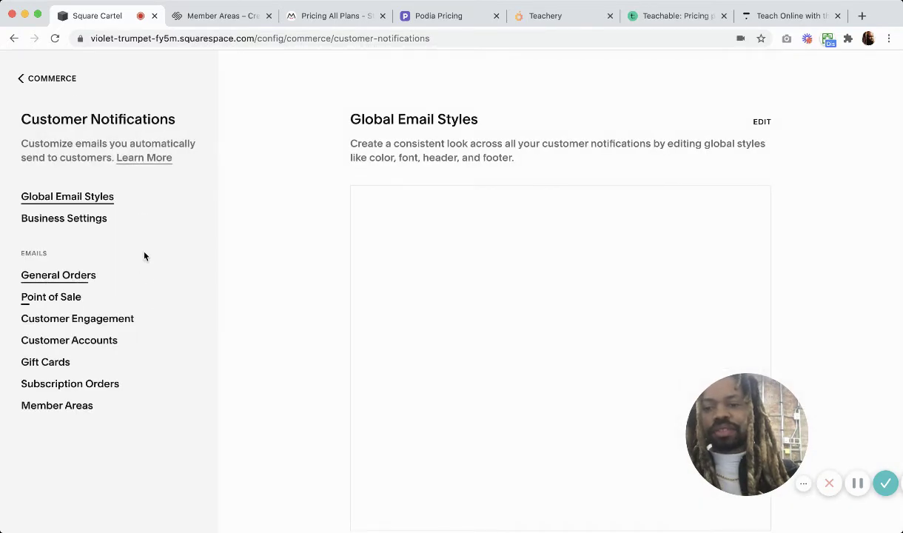
# View the Membership Welcome email, then back out to the main Settings panel.
pyautogui.click(58, 405)
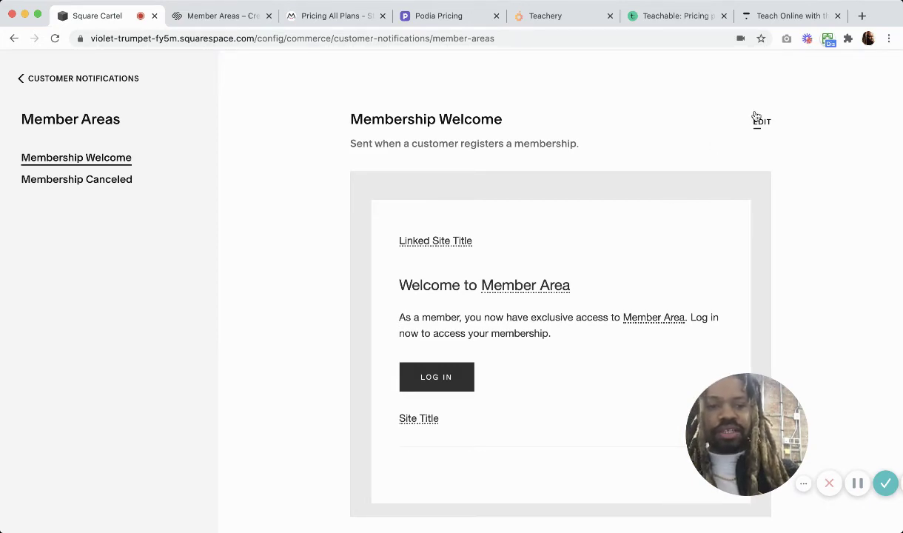
pyautogui.click(22, 81)
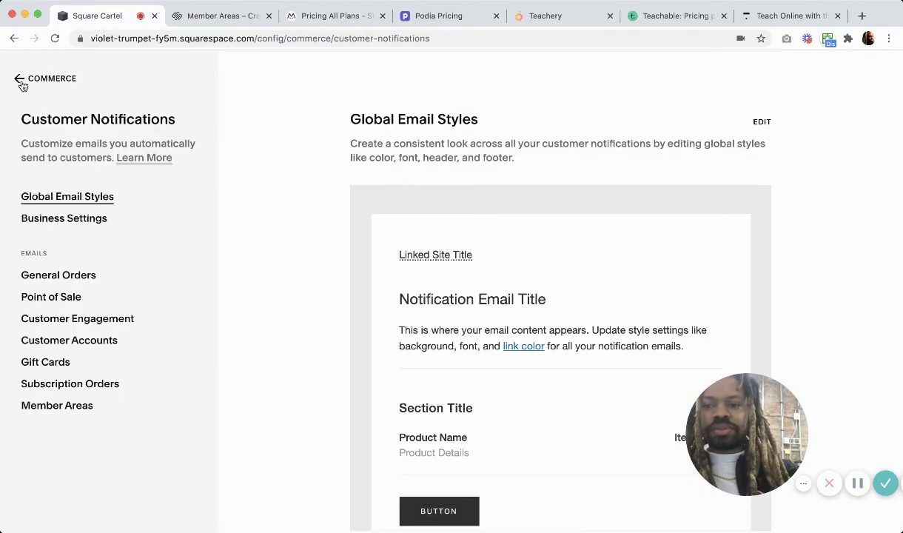
pyautogui.click(22, 81)
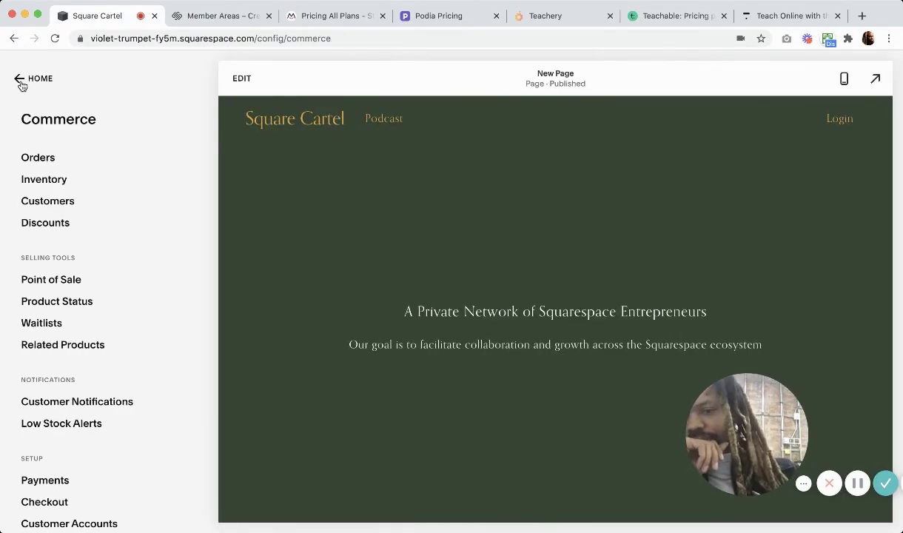
pyautogui.scroll(-2, 130, 259)
# Glance at Settings > Member Areas, then reopen the member area's own settings from Pages.
pyautogui.click(20, 78)
pyautogui.click(57, 341)
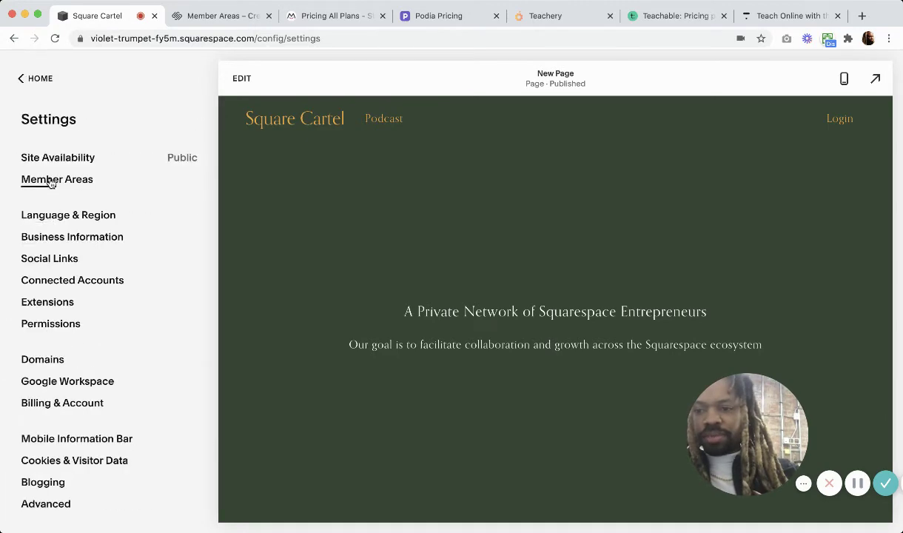
pyautogui.click(50, 181)
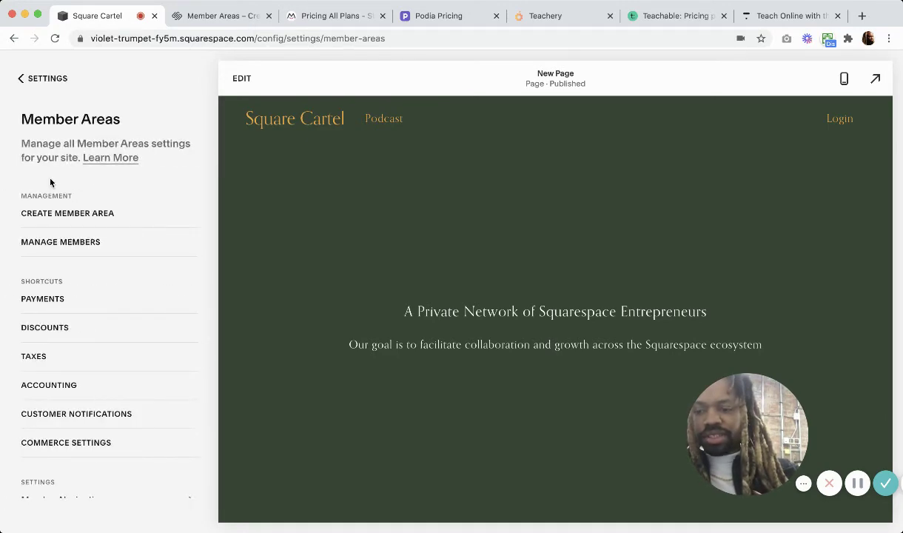
pyautogui.click(20, 80)
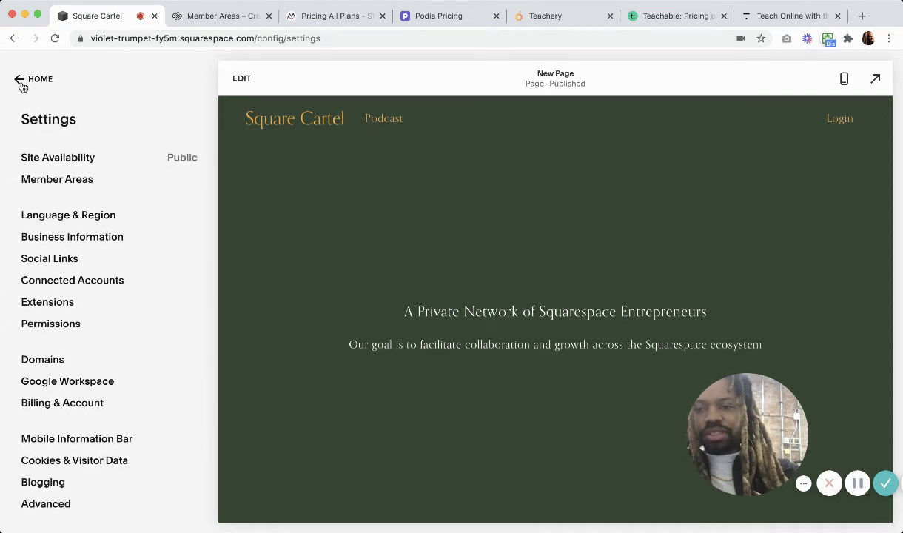
pyautogui.click(22, 84)
pyautogui.click(41, 164)
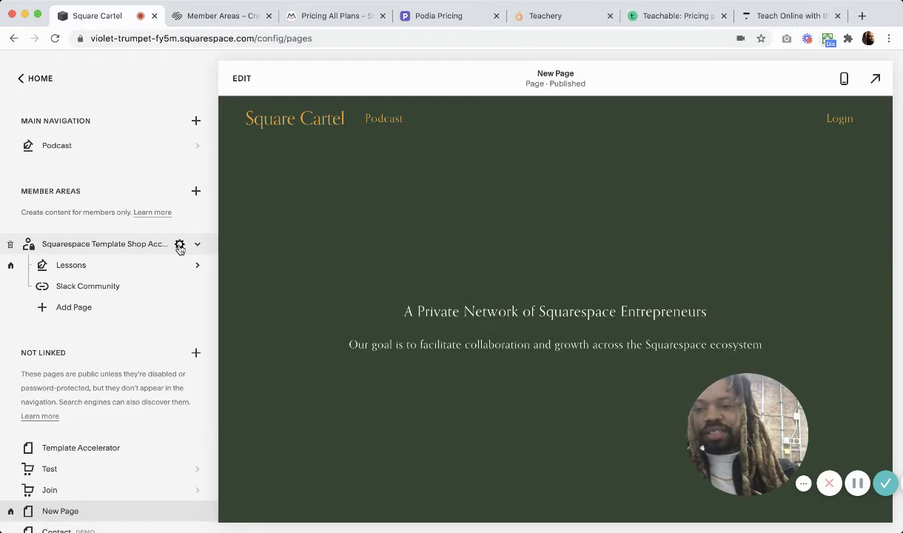
pyautogui.click(180, 244)
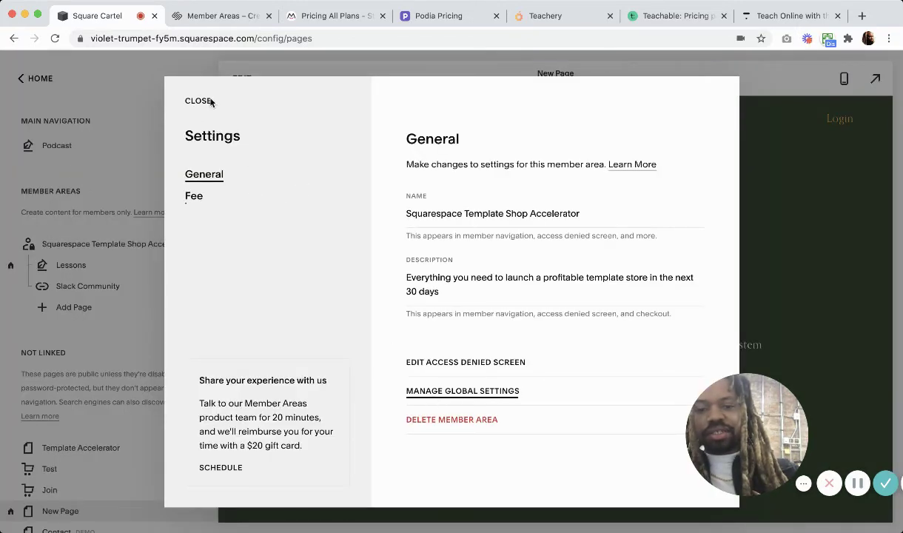
# Close the member area settings and open Settings > Member Areas, scrolling to Member Navigation.
pyautogui.click(179, 96)
pyautogui.click(29, 78)
pyautogui.click(55, 341)
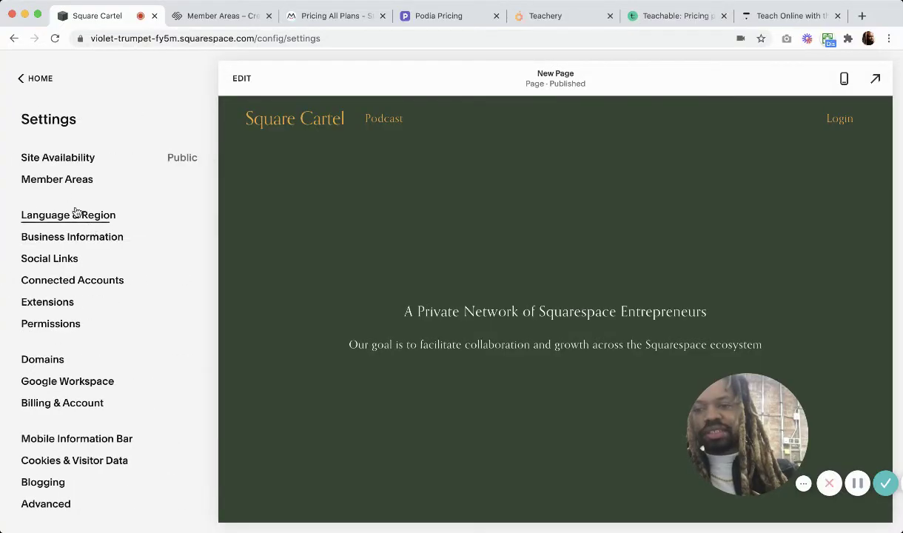
pyautogui.click(59, 178)
pyautogui.scroll(-1, 89, 348)
pyautogui.scroll(1, 59, 311)
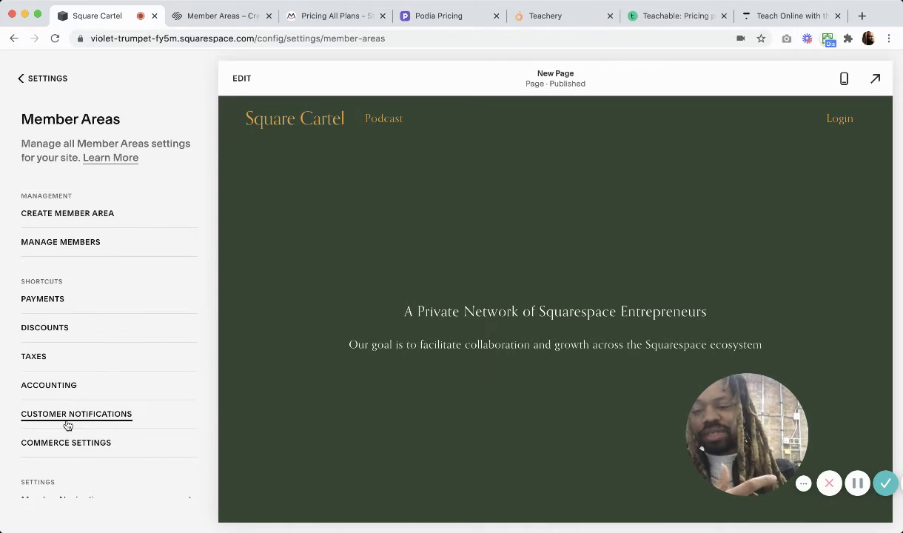
pyautogui.scroll(-1, 67, 425)
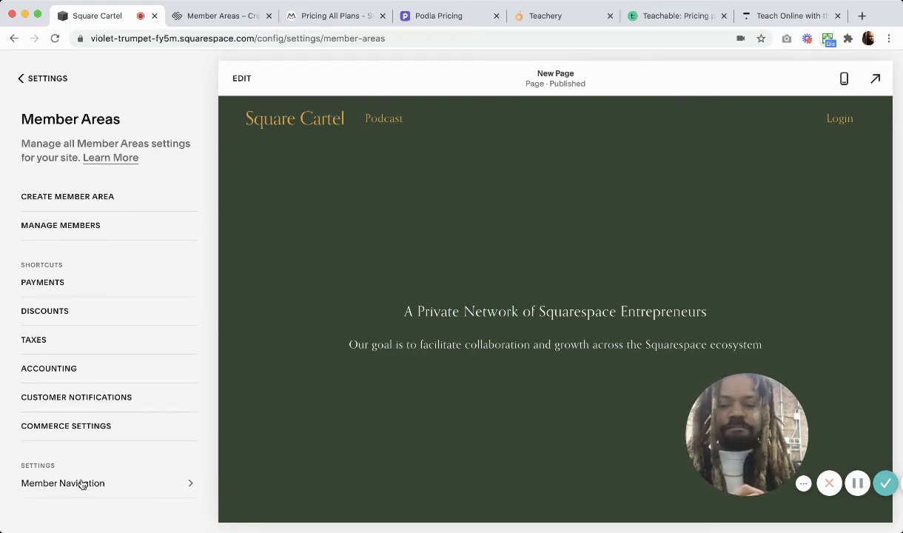
# Check the Member Navigation option in the Member Areas settings.
pyautogui.click(81, 483)
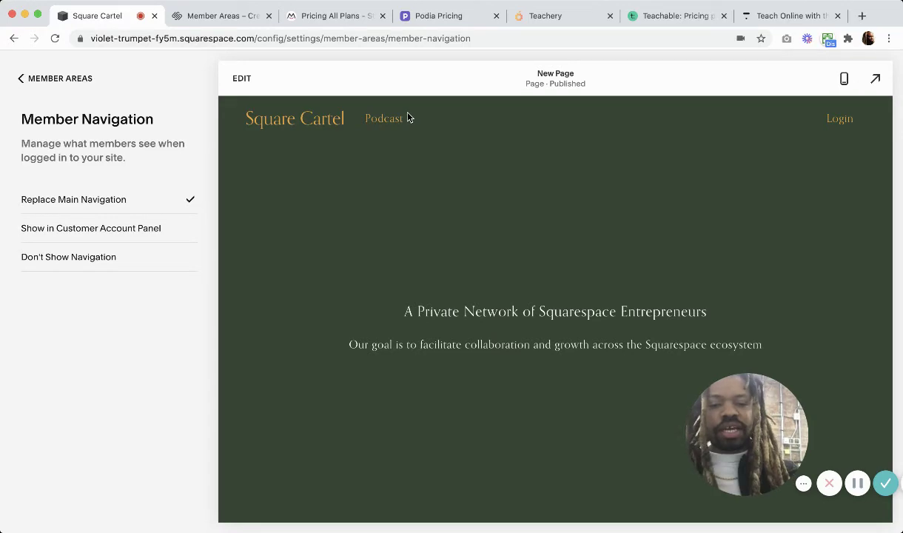
pyautogui.click(20, 80)
pyautogui.click(20, 82)
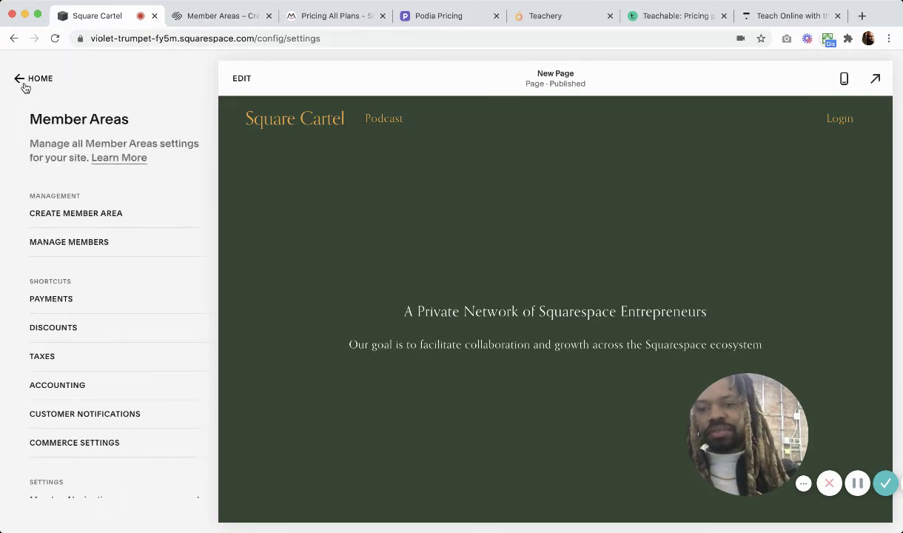
# Review the Lessons blog posts from Pages, then return to the main Settings list.
pyautogui.click(23, 79)
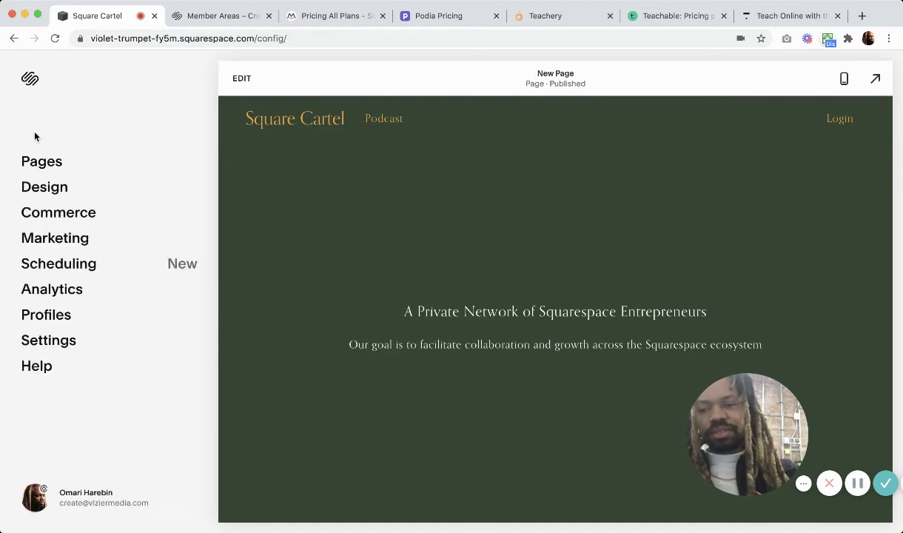
pyautogui.click(40, 161)
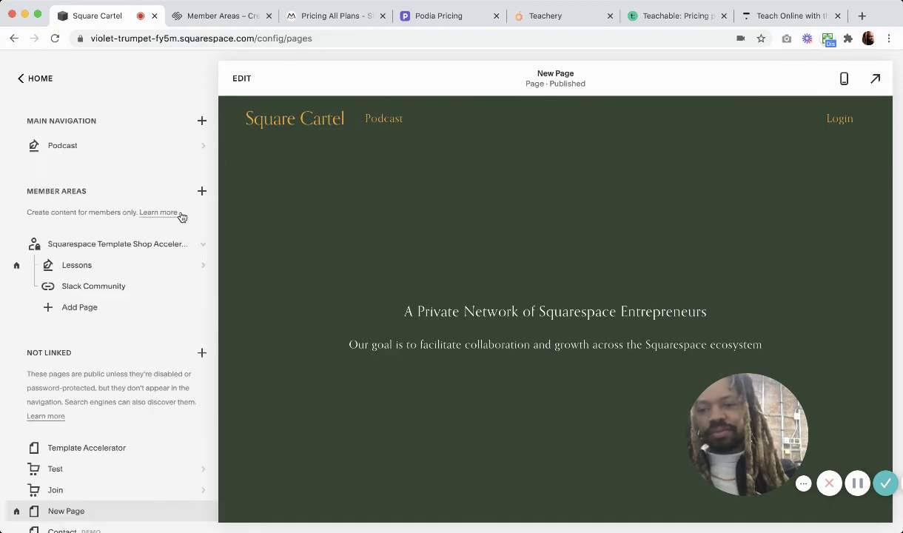
pyautogui.click(75, 267)
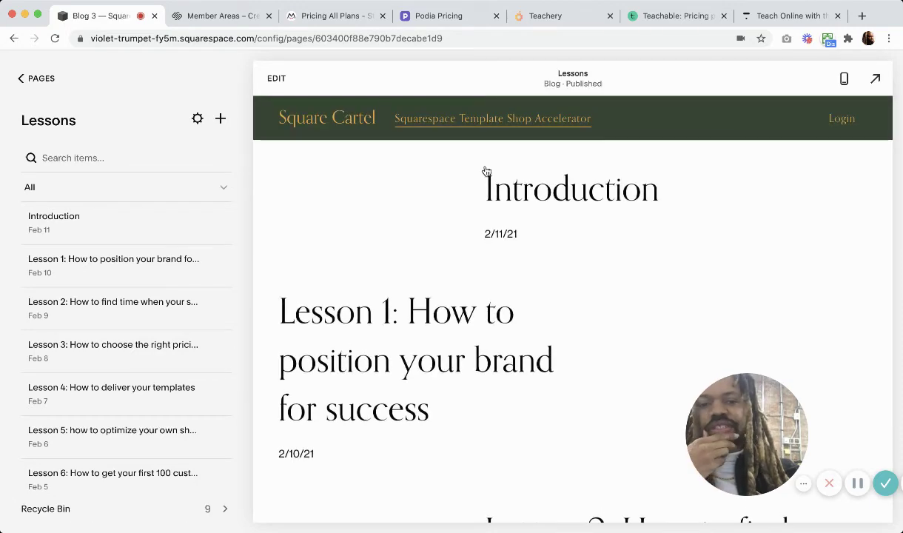
pyautogui.moveTo(417, 119)
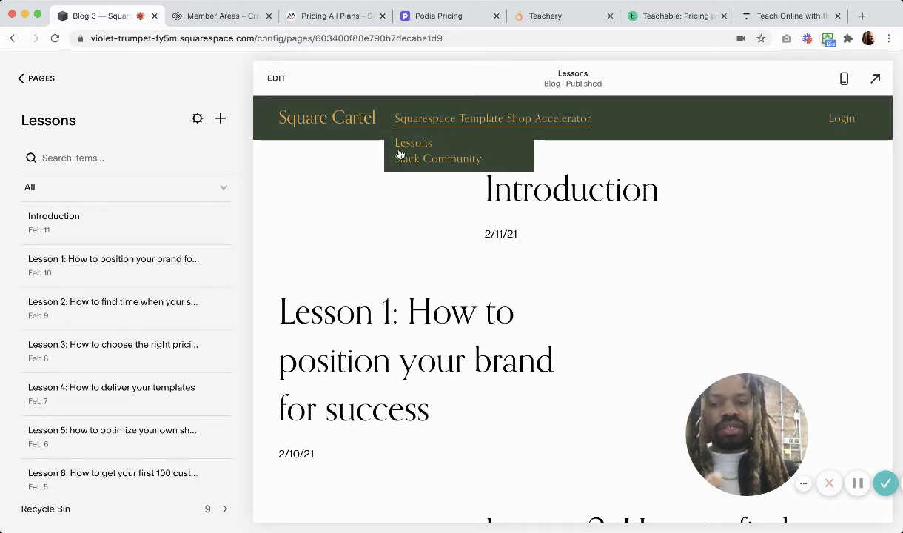
pyautogui.click(21, 79)
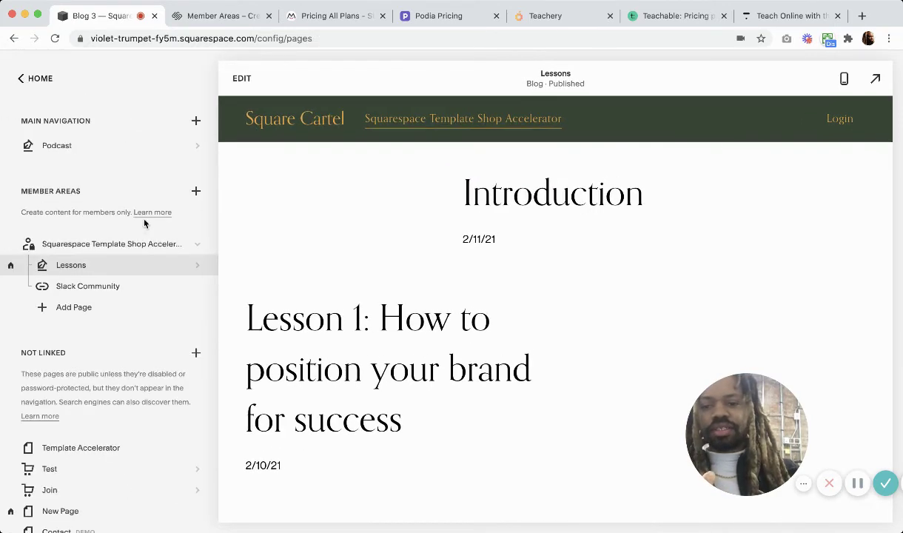
pyautogui.click(21, 82)
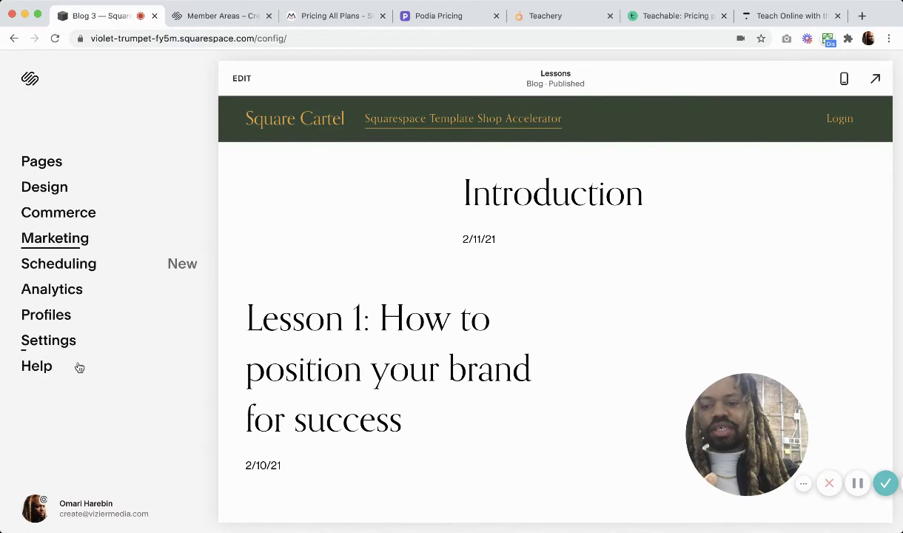
pyautogui.click(57, 342)
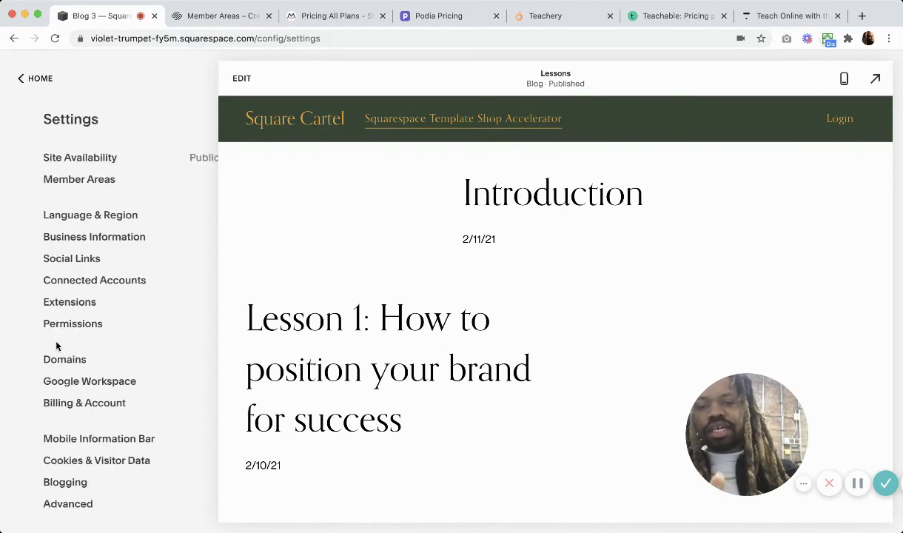
# Set Member Navigation to Show in Customer Account Panel and save it.
pyautogui.click(59, 178)
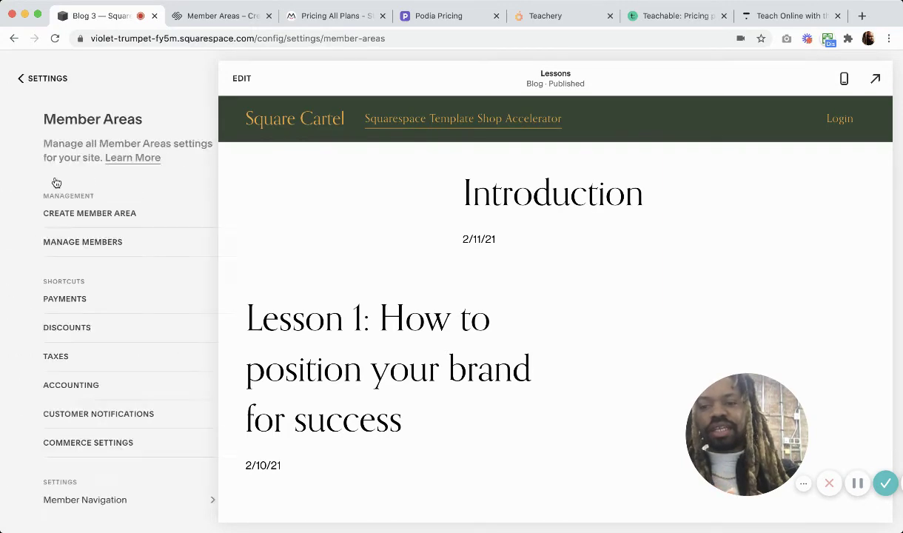
pyautogui.click(74, 498)
pyautogui.click(92, 264)
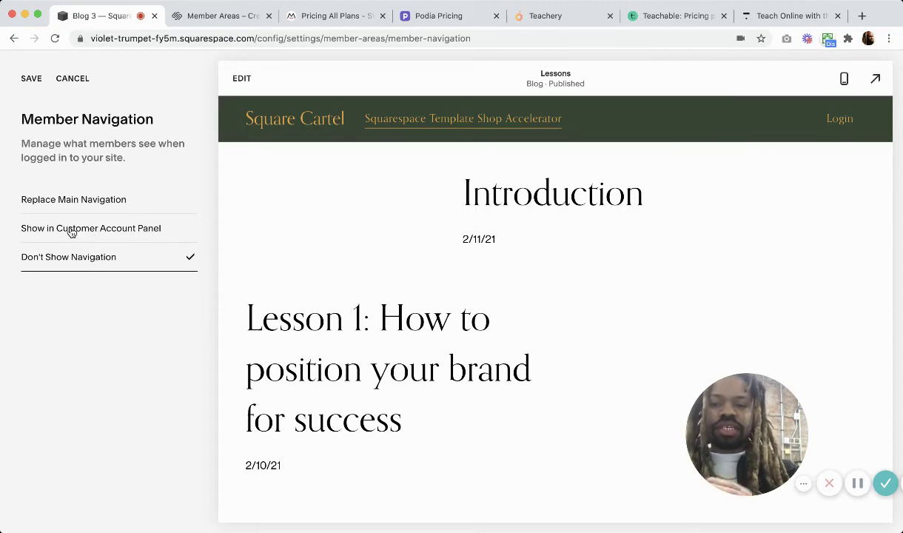
pyautogui.click(72, 232)
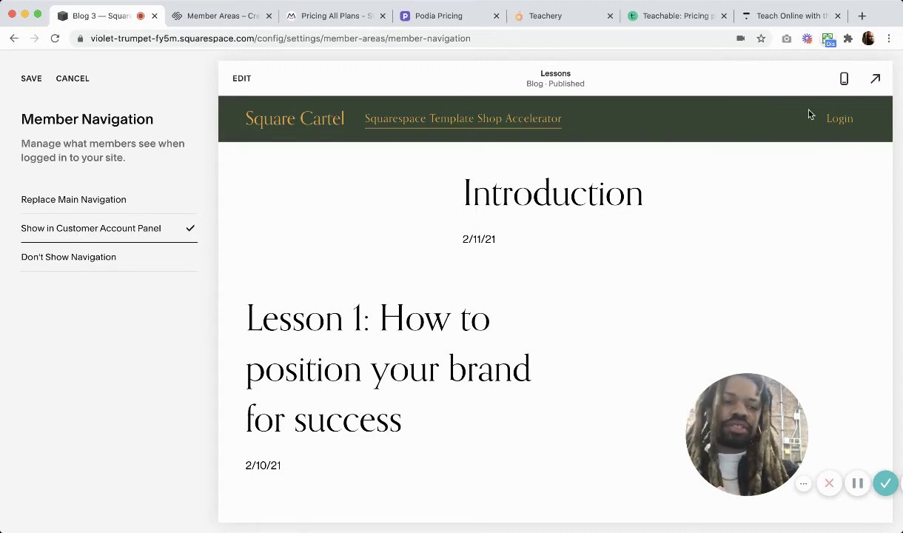
pyautogui.click(31, 79)
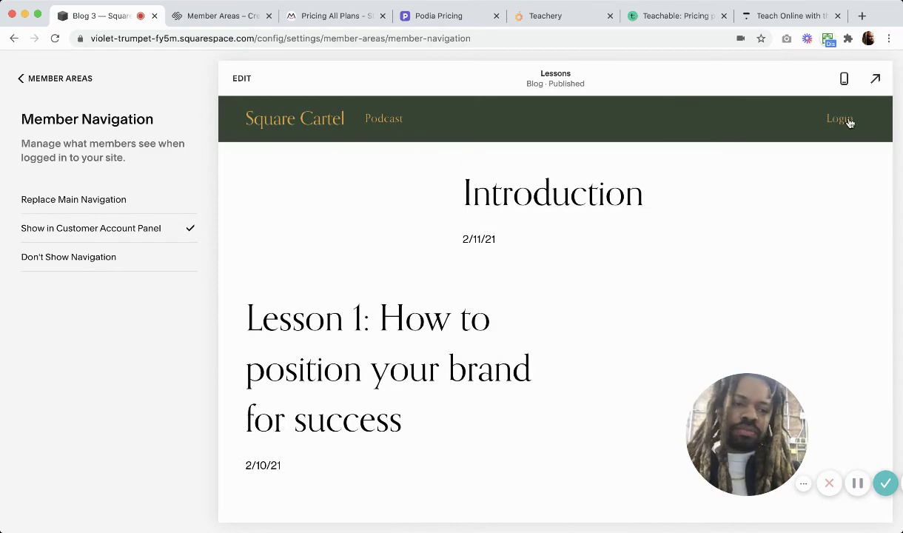
# Try signing in on the preview with the member's e-mail and password, then close the popup.
pyautogui.click(848, 121)
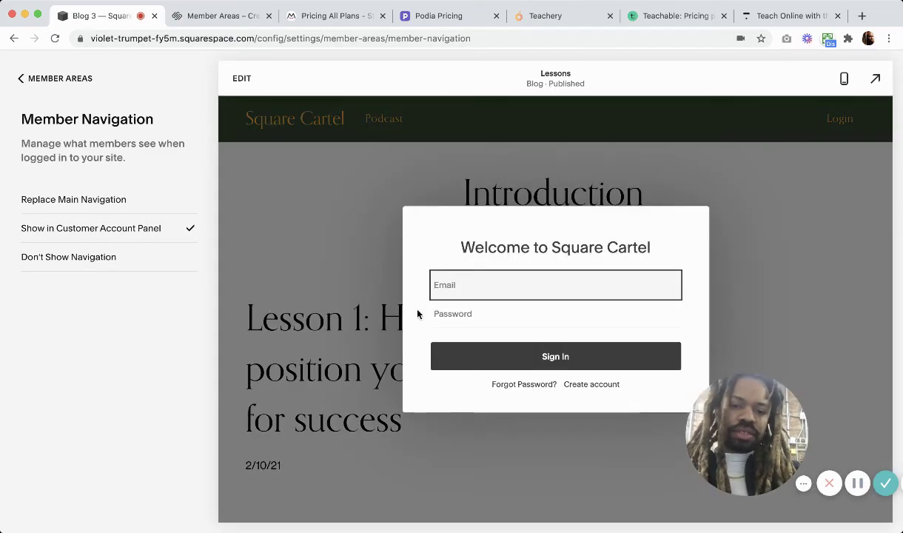
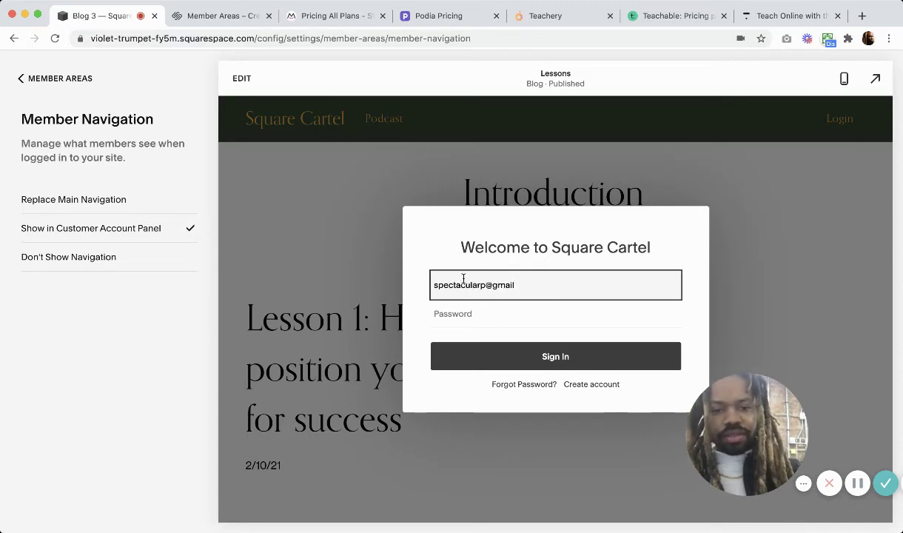
pyautogui.press('Tab')
pyautogui.write('••')
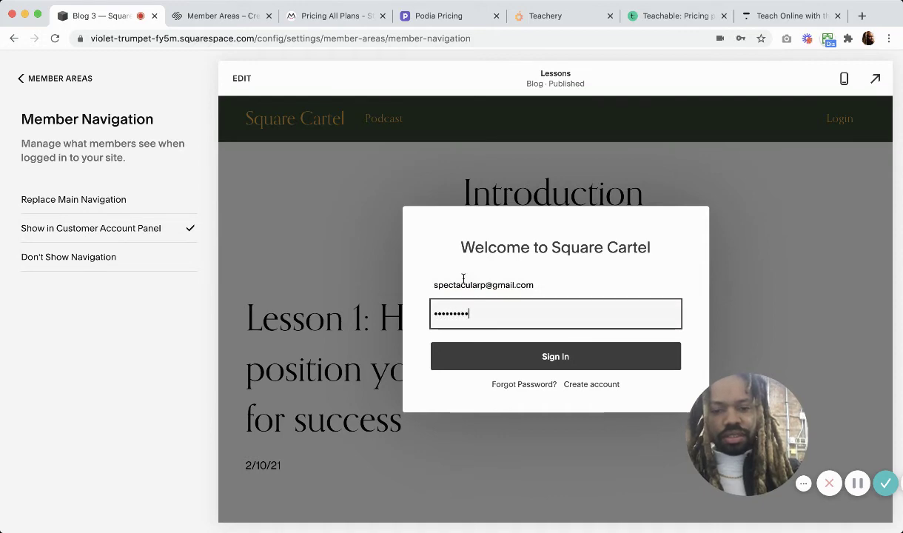
pyautogui.click(496, 345)
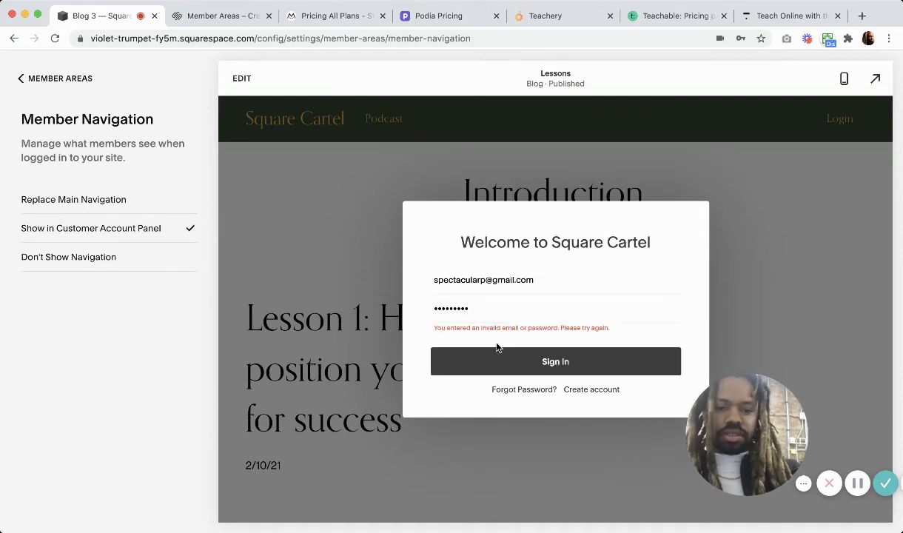
pyautogui.click(724, 233)
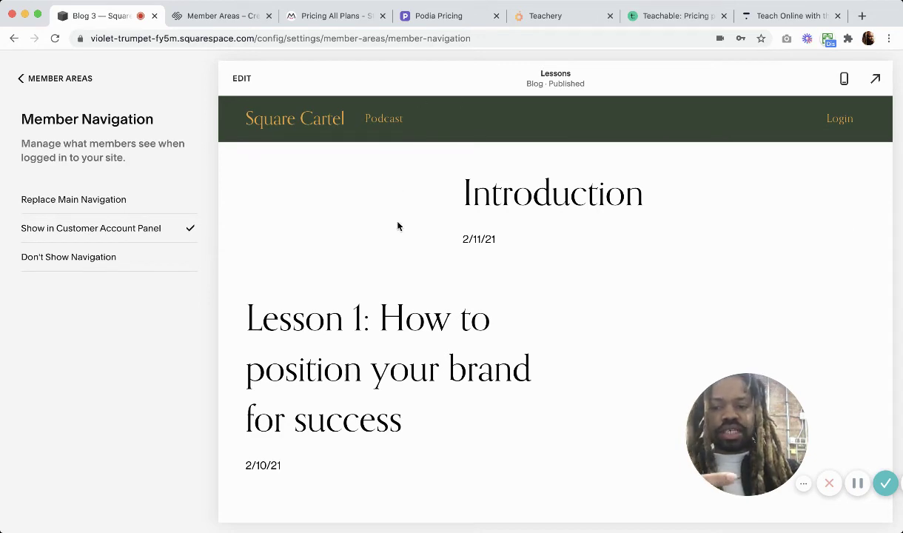
# Make member navigation replace the main navigation, save, and return to the Pages list.
pyautogui.click(126, 199)
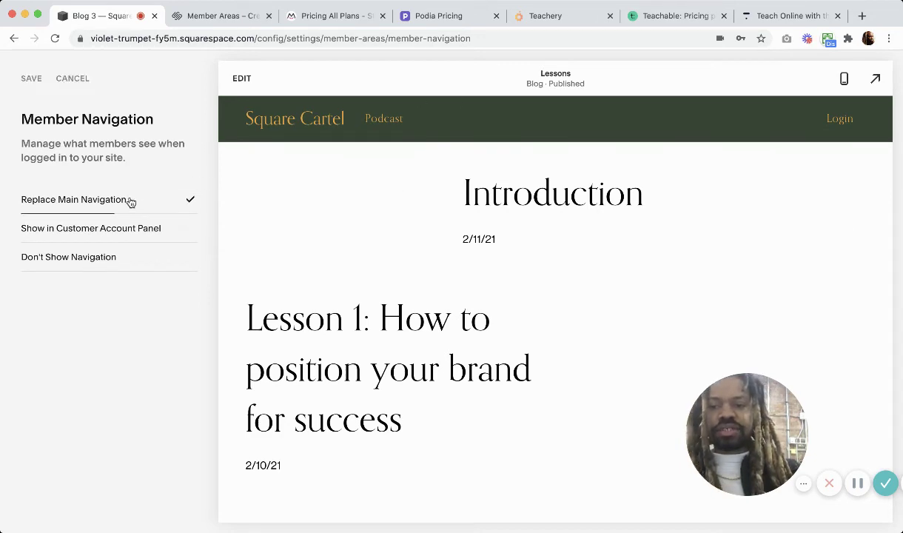
pyautogui.click(30, 80)
pyautogui.click(25, 85)
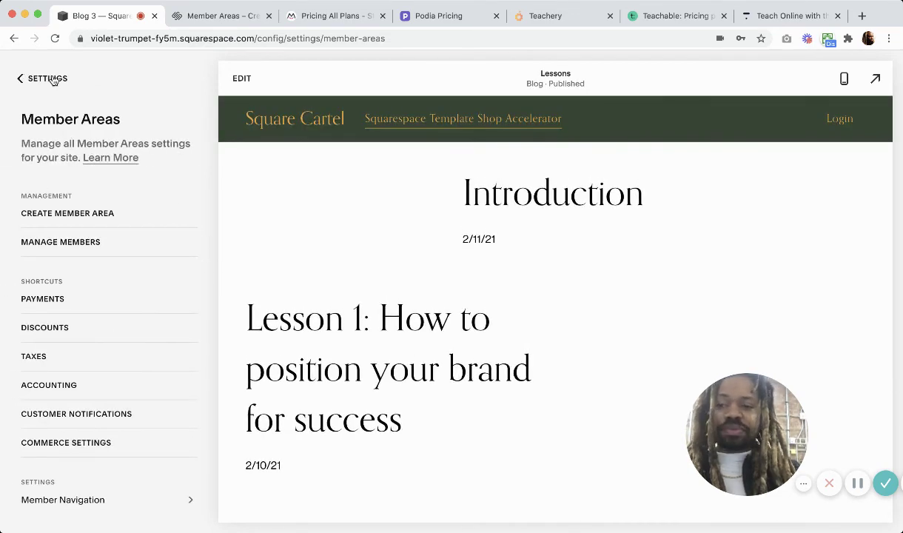
pyautogui.click(24, 77)
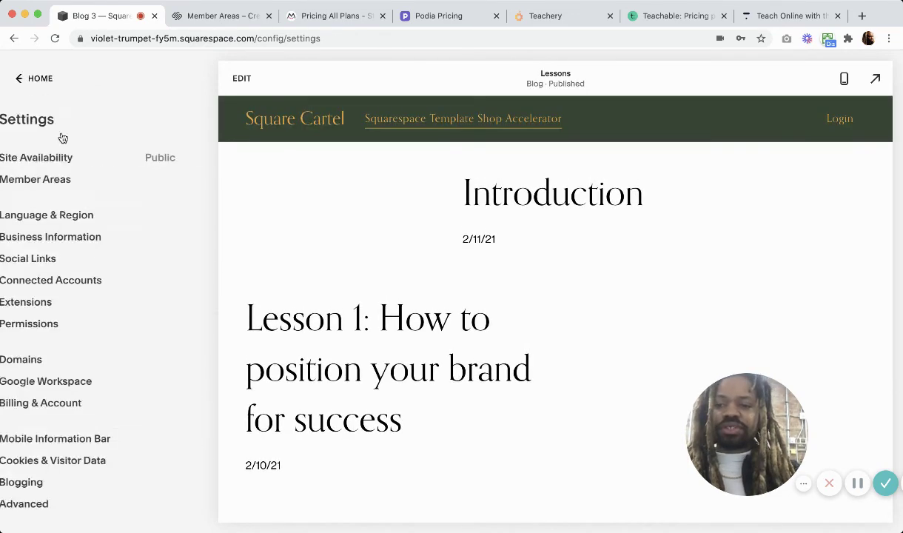
pyautogui.click(24, 79)
pyautogui.click(42, 165)
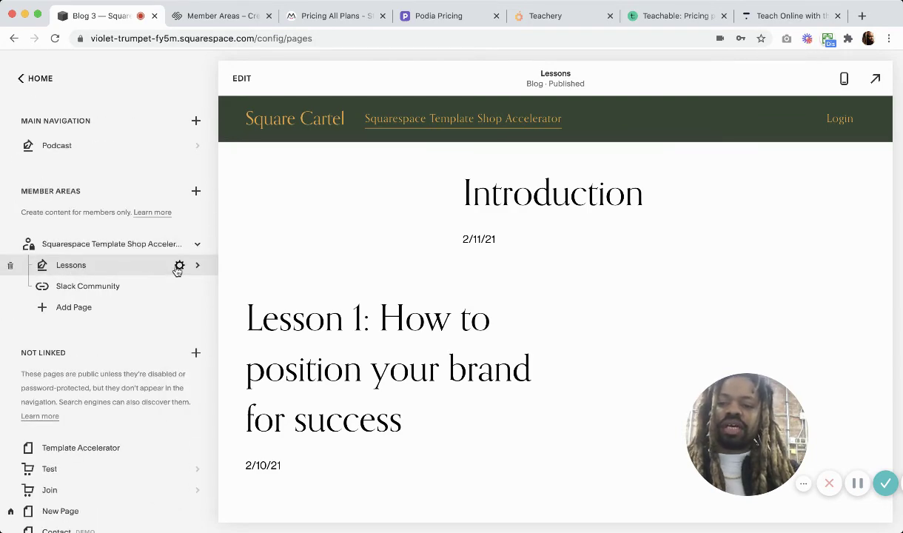
# Review the Lessons blog's settings, then close them.
pyautogui.click(178, 266)
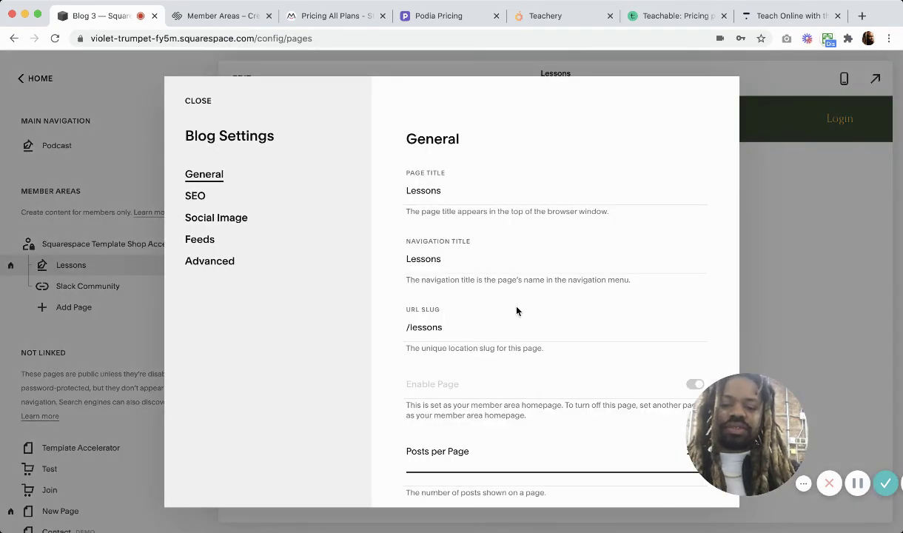
pyautogui.scroll(-2, 516, 311)
pyautogui.scroll(-2, 517, 311)
pyautogui.scroll(3, 516, 308)
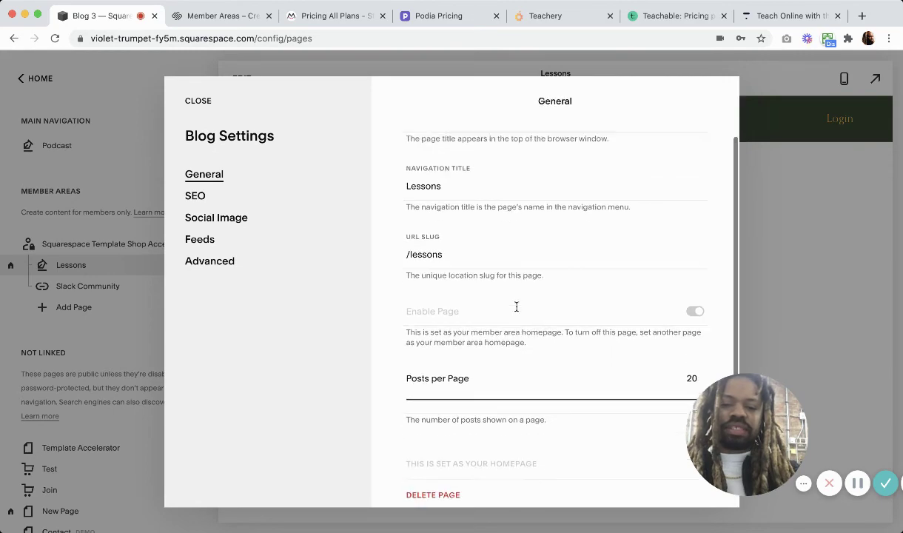
pyautogui.click(197, 101)
# Browse the Lessons posts from Introduction through Lesson 10.
pyautogui.click(89, 264)
pyautogui.scroll(-3, 134, 342)
pyautogui.scroll(3, 135, 343)
pyautogui.scroll(-5, 117, 293)
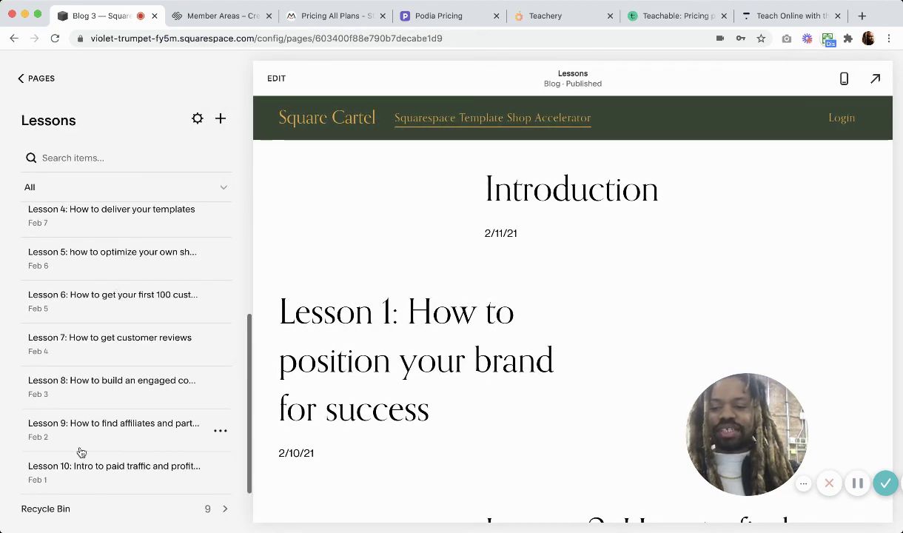
pyautogui.scroll(5, 106, 379)
pyautogui.scroll(-5, 106, 379)
pyautogui.scroll(5, 105, 380)
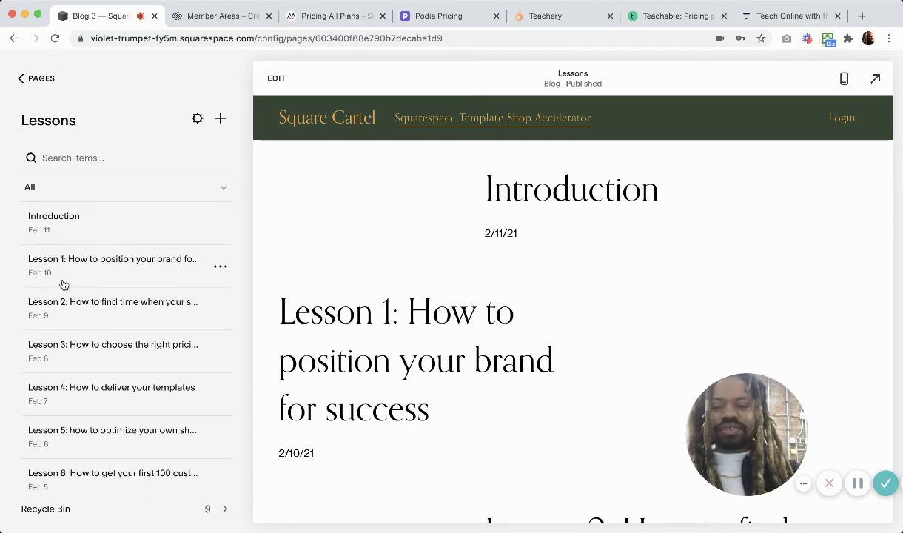
pyautogui.scroll(-5, 85, 322)
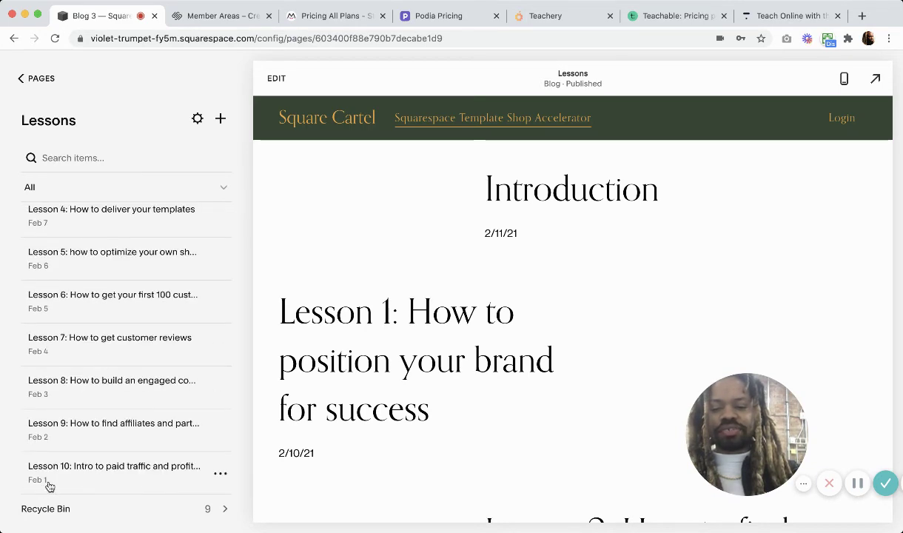
pyautogui.scroll(5, 91, 341)
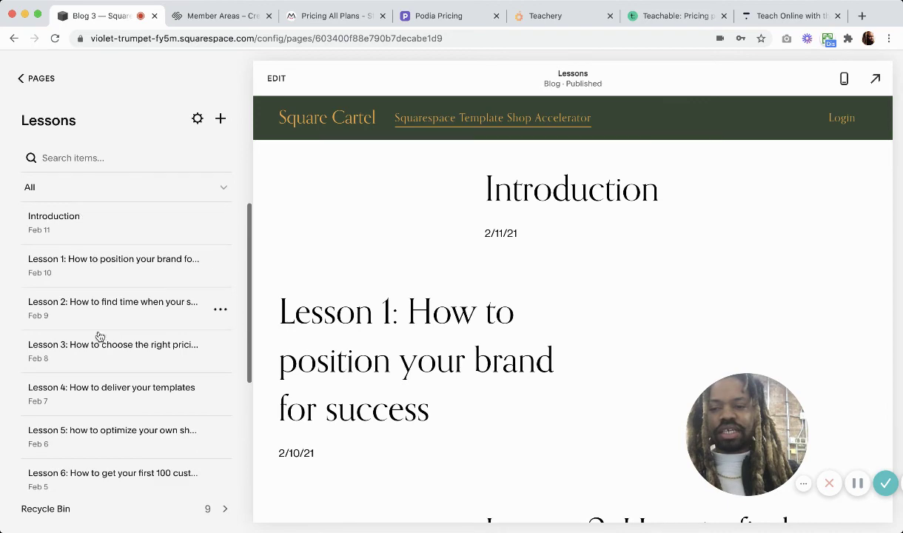
# Insert a Video block above the text in the Lesson 1 post and save it.
pyautogui.click(128, 265)
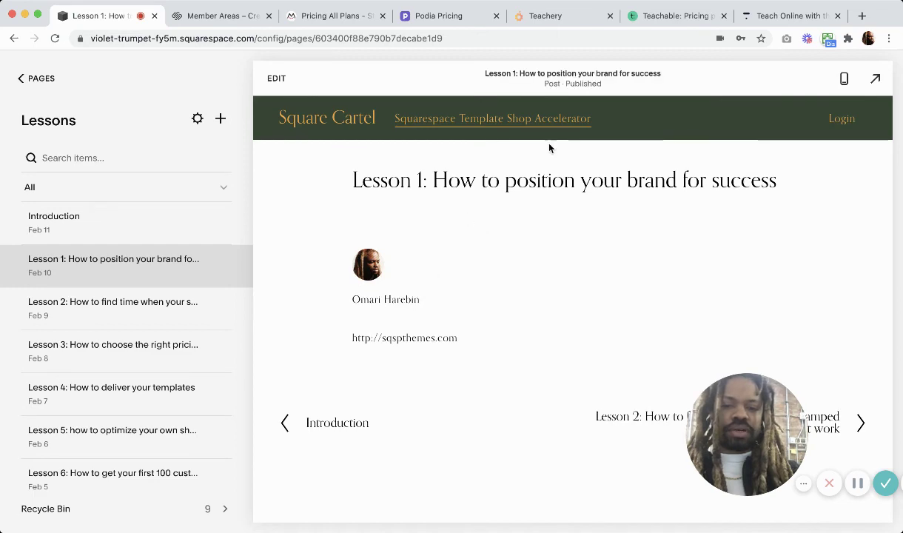
pyautogui.click(270, 79)
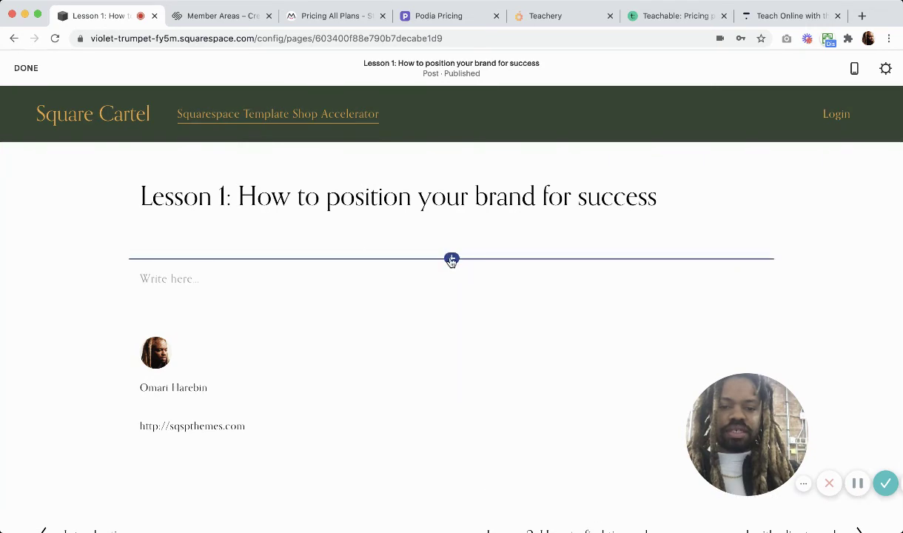
pyautogui.click(451, 257)
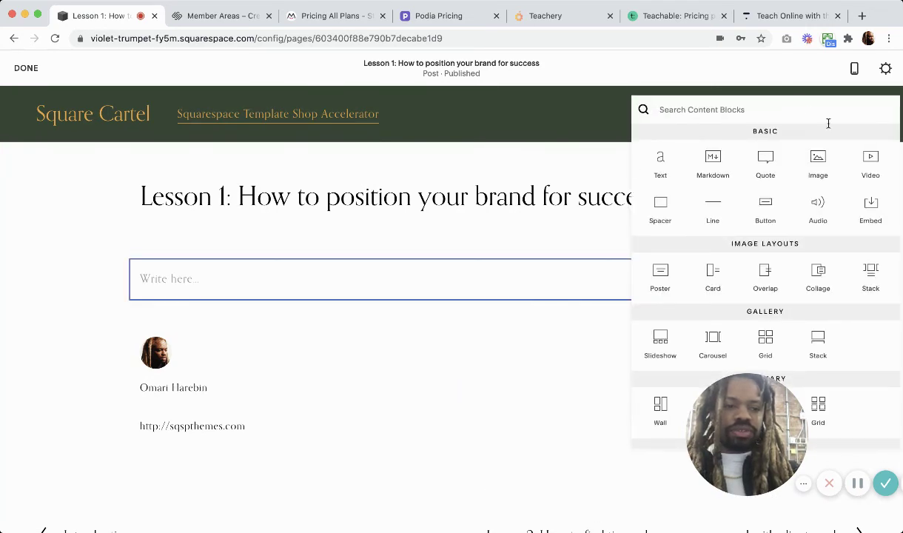
pyautogui.click(872, 159)
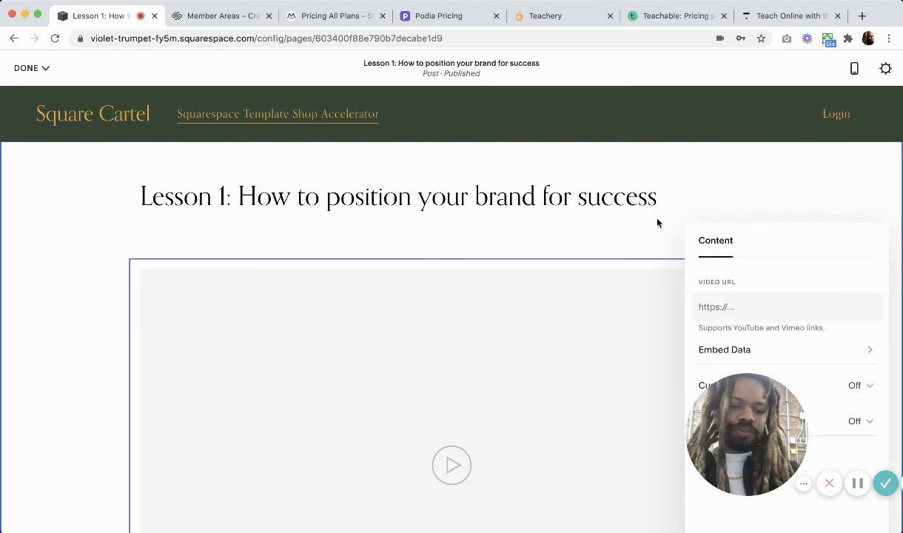
pyautogui.scroll(-5, 656, 223)
pyautogui.click(205, 345)
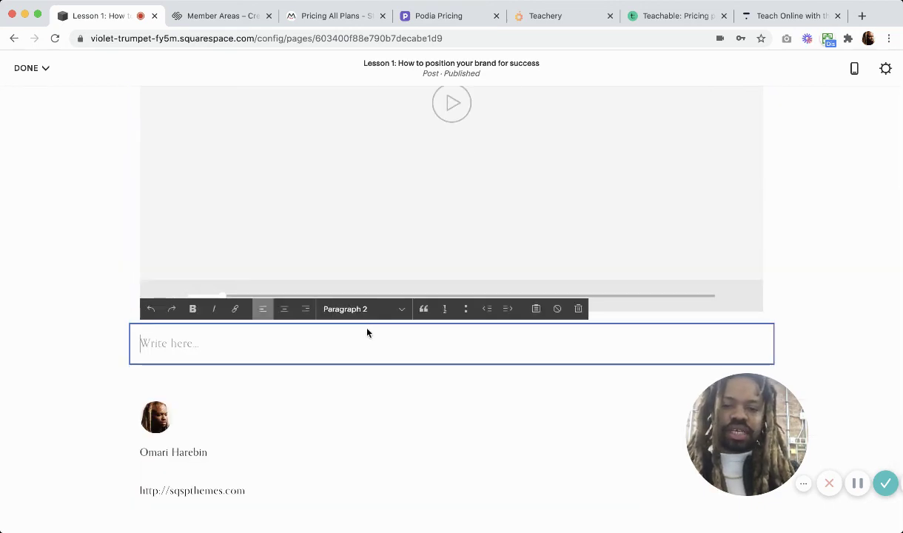
pyautogui.scroll(2, 522, 333)
pyautogui.scroll(4, 508, 215)
pyautogui.scroll(2, 552, 177)
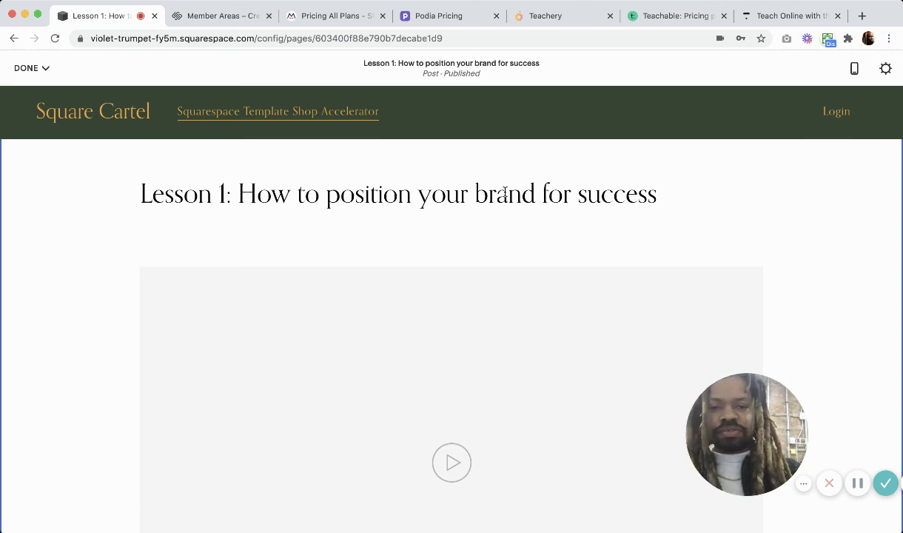
pyautogui.click(30, 67)
pyautogui.click(34, 92)
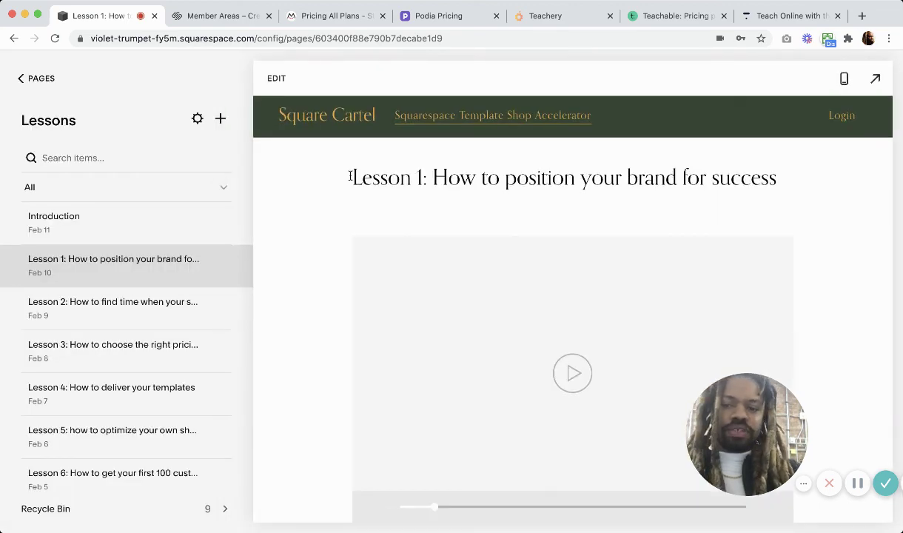
# Return to Pages and open the Template Accelerator page under Not Linked.
pyautogui.scroll(-1, 334, 167)
pyautogui.click(35, 78)
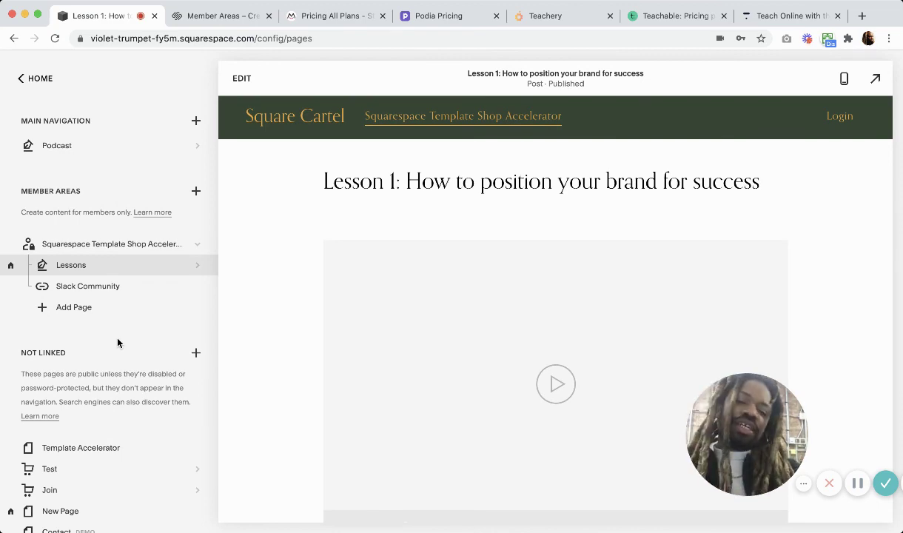
pyautogui.click(89, 448)
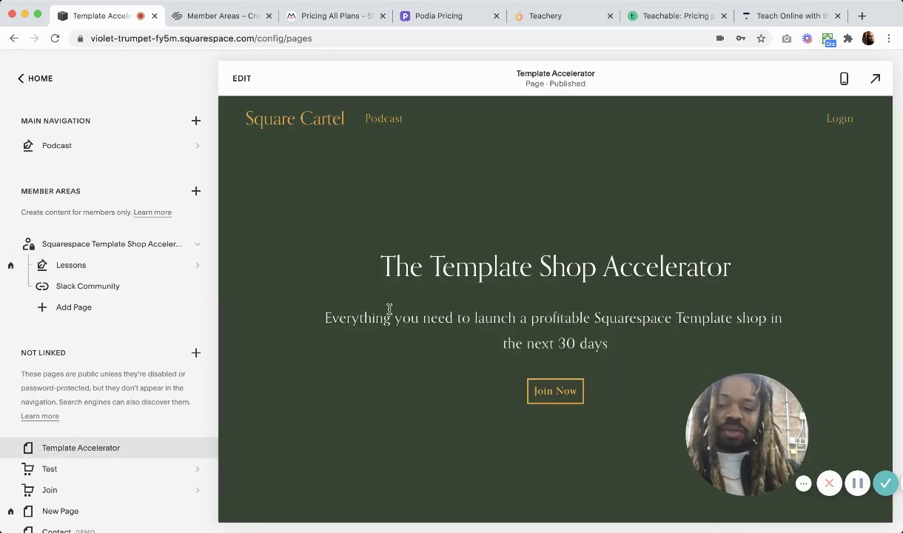
pyautogui.scroll(-7, 479, 268)
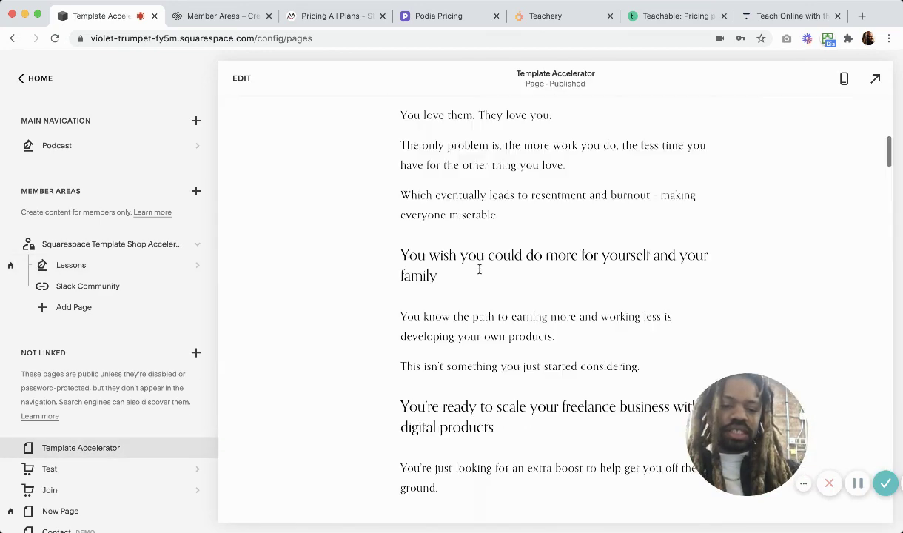
pyautogui.scroll(-12, 480, 270)
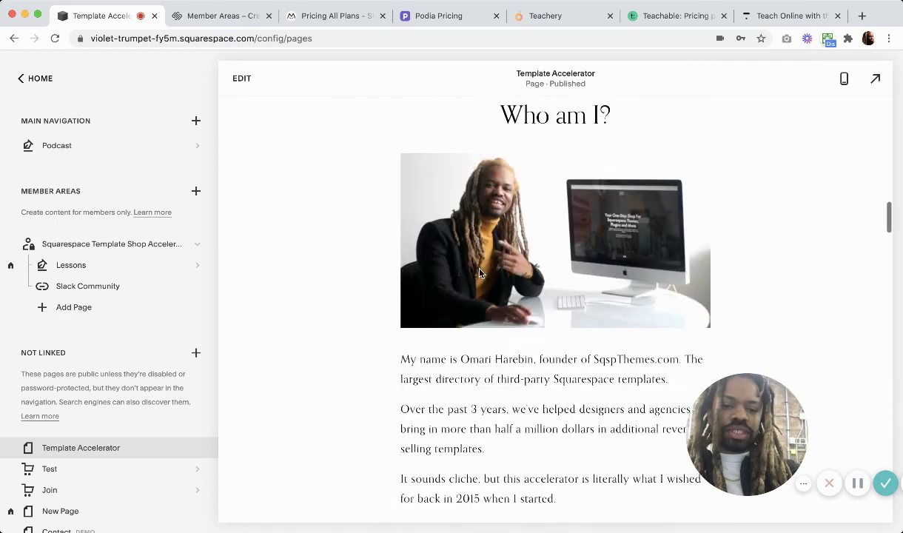
pyautogui.scroll(-15, 480, 273)
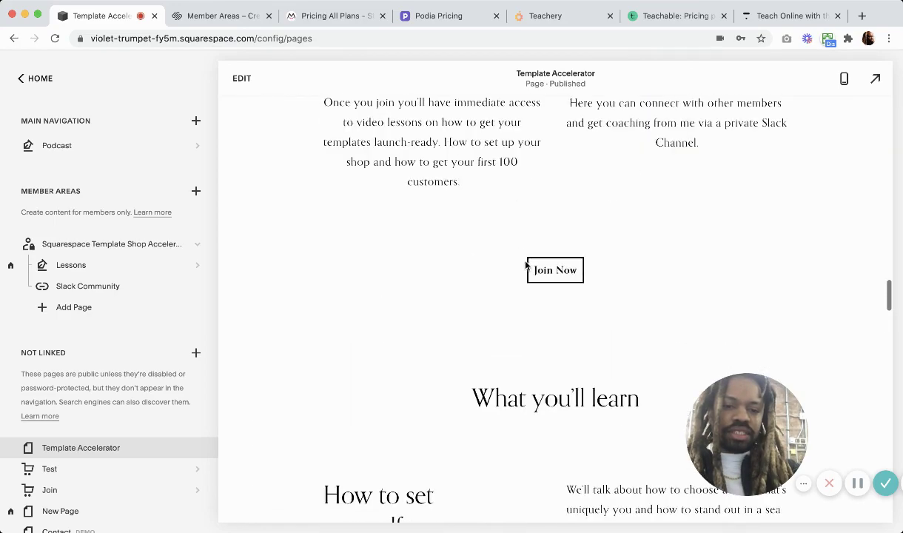
pyautogui.click(534, 266)
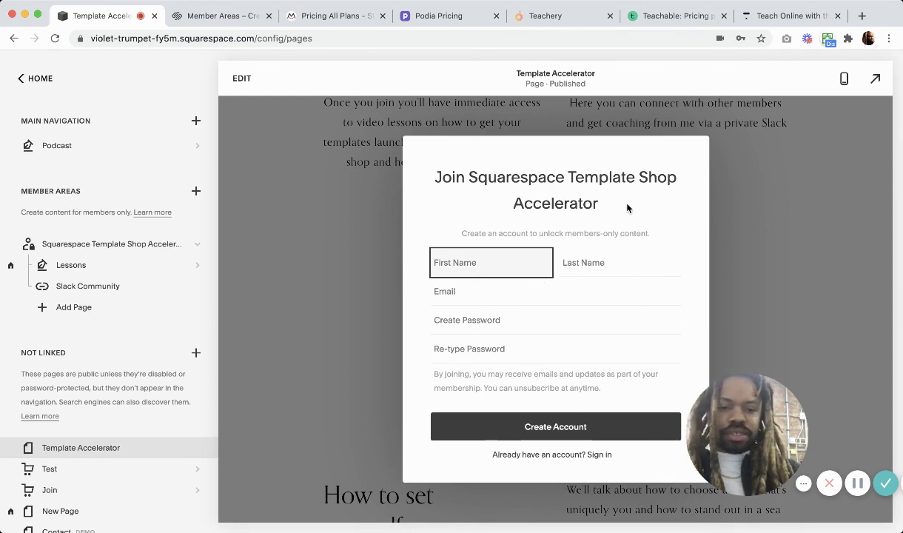
pyautogui.click(730, 146)
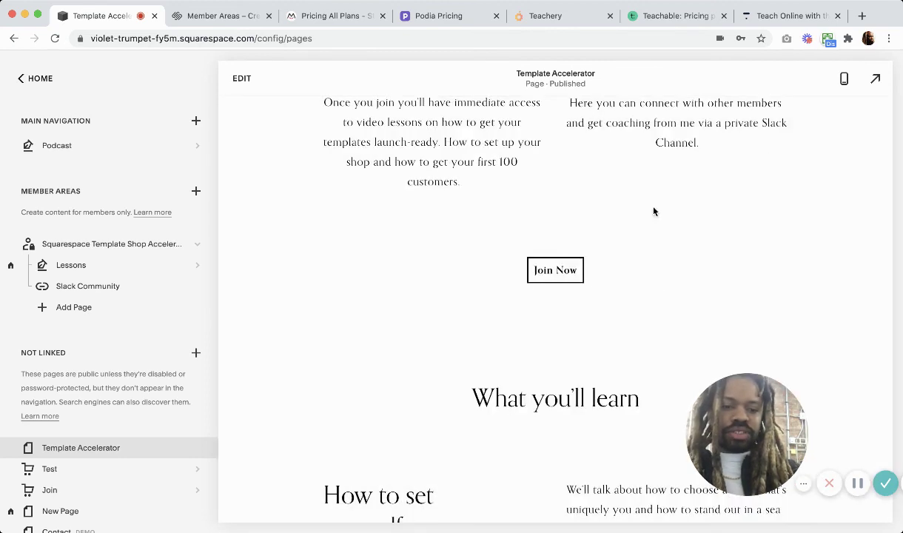
pyautogui.scroll(-15, 577, 325)
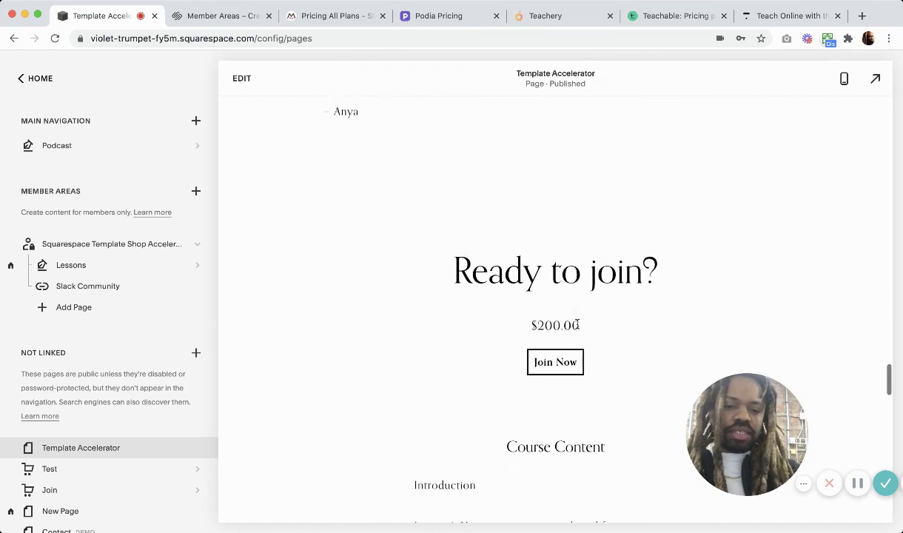
pyautogui.scroll(-10, 577, 325)
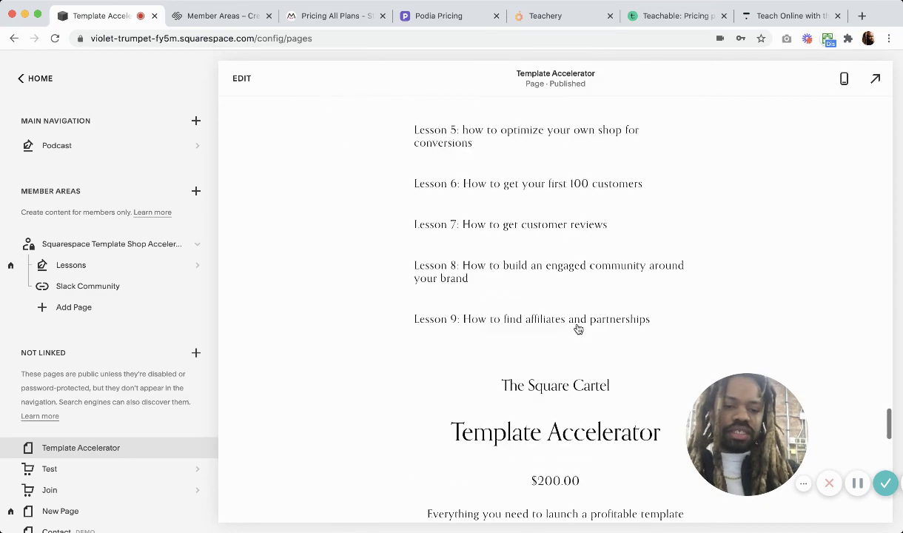
pyautogui.scroll(-1, 578, 329)
pyautogui.scroll(10, 578, 329)
pyautogui.scroll(20, 578, 329)
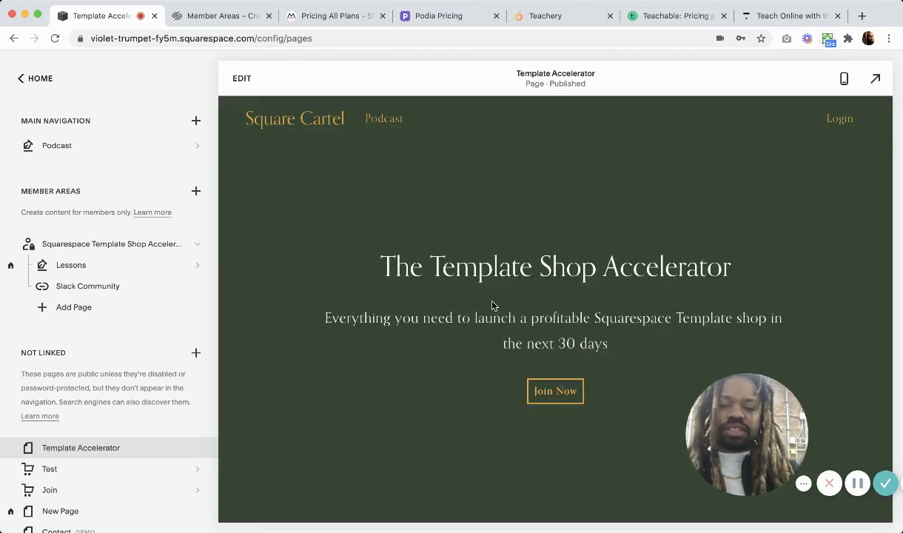